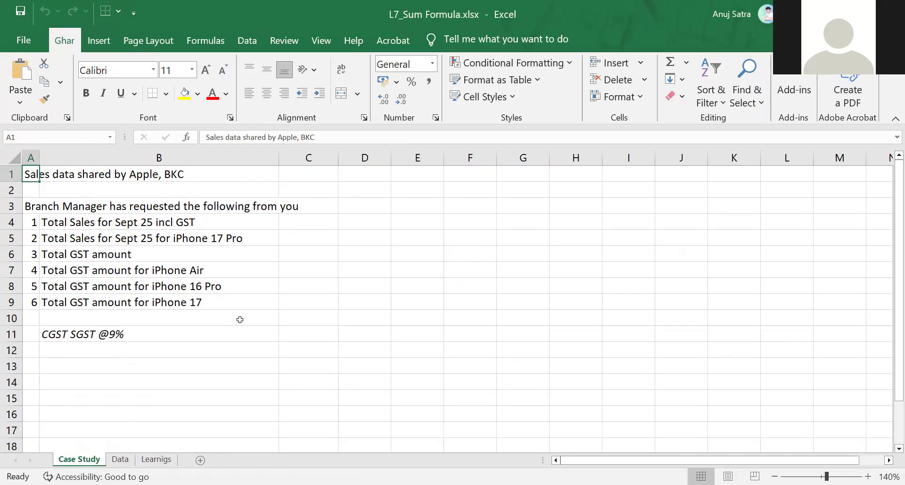
Step: Review the manager's requests in B4:B9 of the Case Study sheet, and check how far the bill list extends on the Data sheet
{"action": "left_click_drag", "start_coordinate": [256, 222], "coordinate": [254, 298]}
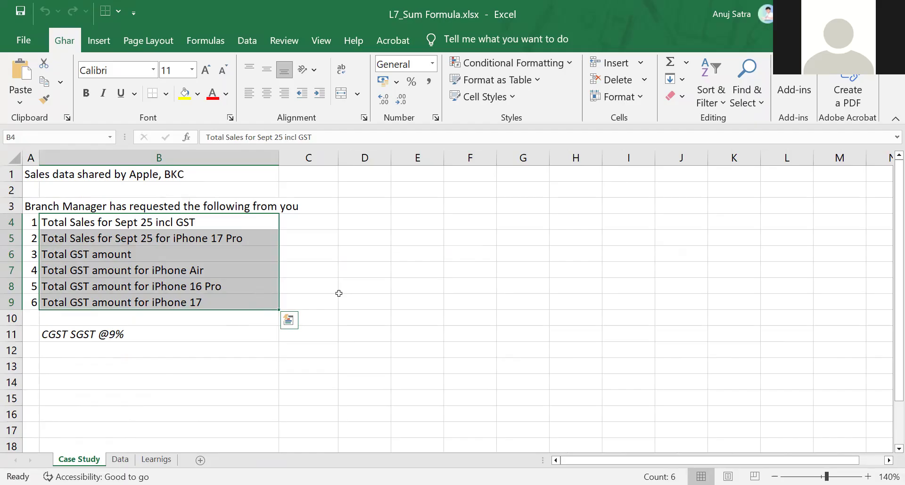
{"action": "left_click", "coordinate": [120, 460]}
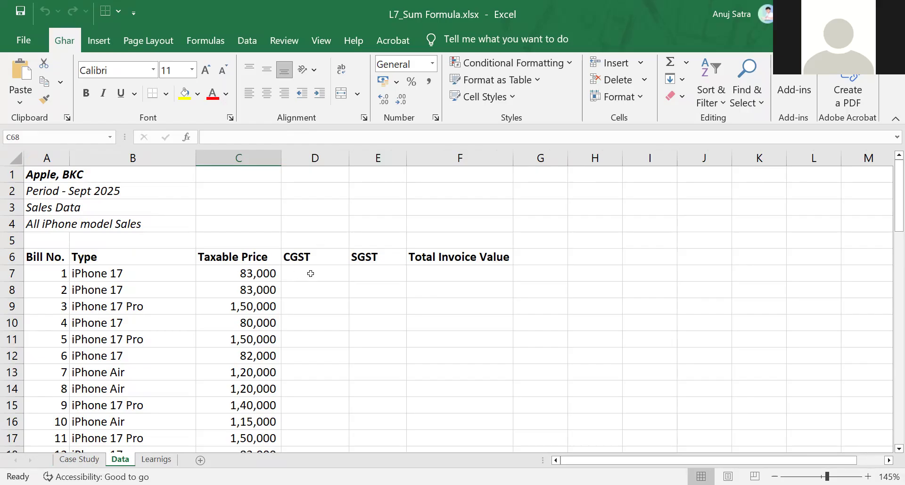
{"action": "left_click", "coordinate": [177, 295]}
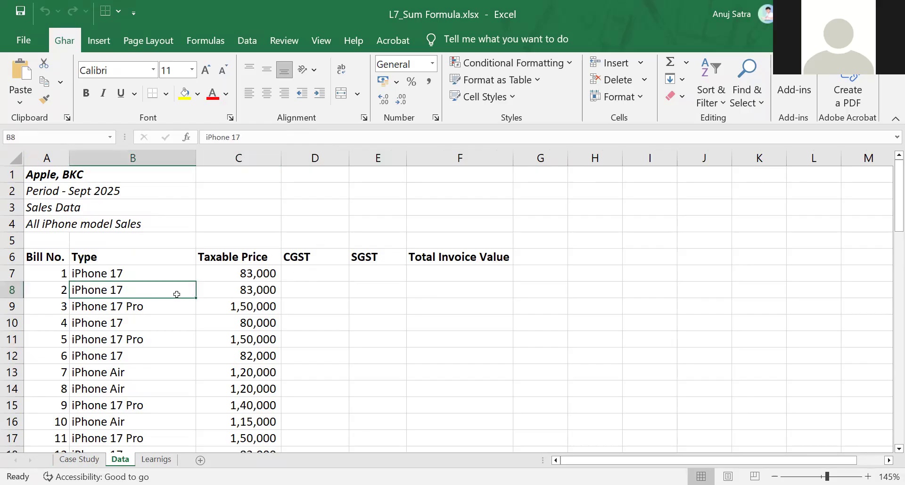
{"action": "key", "text": "Left"}
{"action": "key", "text": "ctrl+Down"}
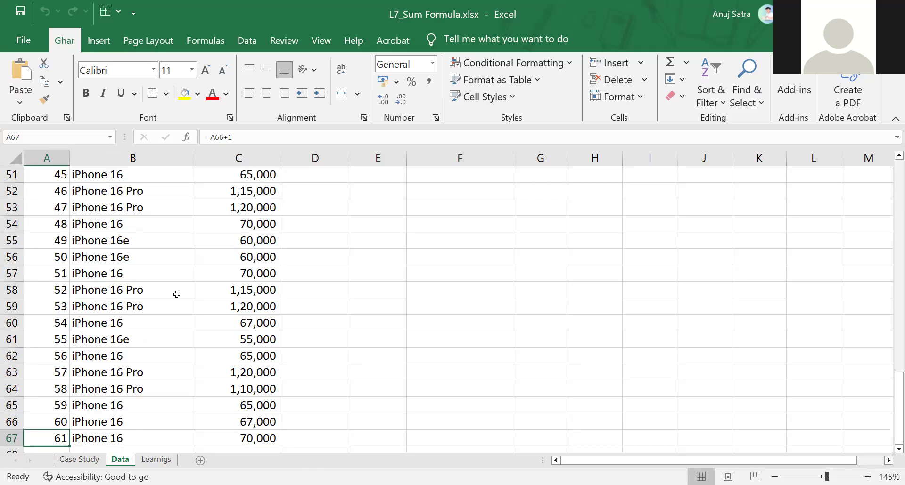
Step: Add filters to the sales table on the Data sheet, covering A6 to F67
{"action": "key", "text": "ctrl+Up"}
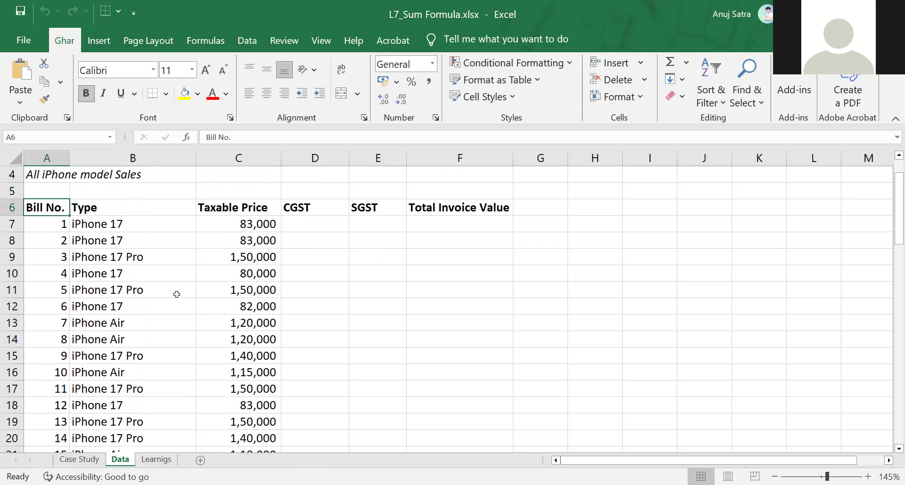
{"action": "key", "text": "ctrl+shift+End"}
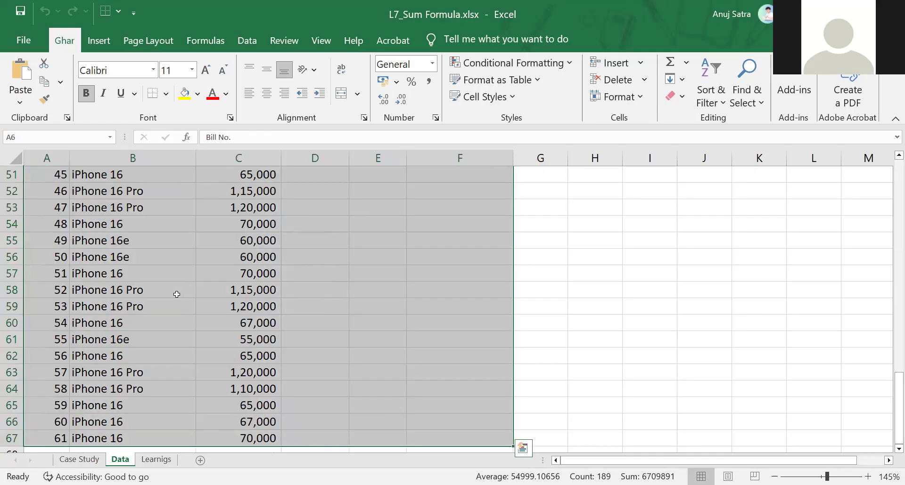
{"action": "key", "text": "ctrl+shift+l"}
{"action": "key", "text": "Up"}
{"action": "key", "text": "Up"}
{"action": "key", "text": "Up"}
{"action": "key", "text": "Down"}
{"action": "key", "text": "Down"}
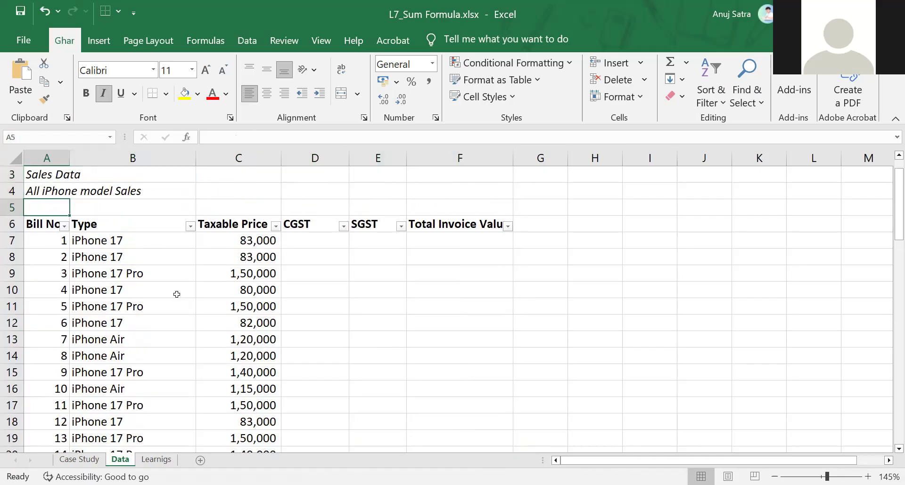
{"action": "key", "text": "Down"}
{"action": "key", "text": "Up"}
{"action": "key", "text": "Up"}
{"action": "key", "text": "Up"}
{"action": "key", "text": "Up"}
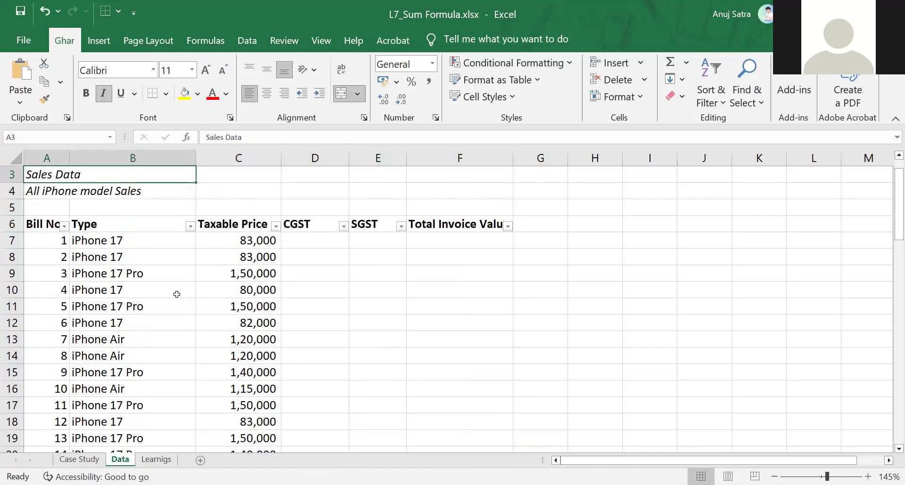
{"action": "key", "text": "Down"}
{"action": "key", "text": "Down"}
{"action": "key", "text": "Down"}
{"action": "key", "text": "Down"}
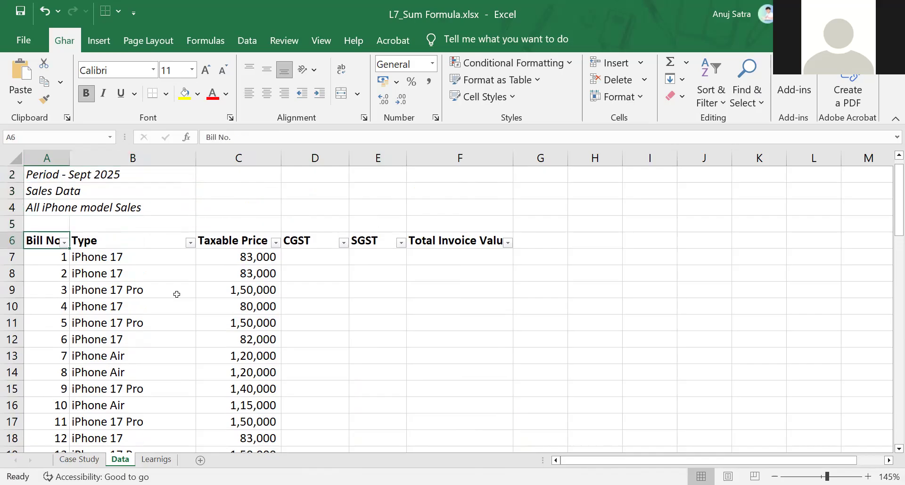
Step: Enter the tax rate 0.09 in cell D4 above the CGST header
{"action": "key", "text": "Right"}
{"action": "key", "text": "Right"}
{"action": "key", "text": "Right"}
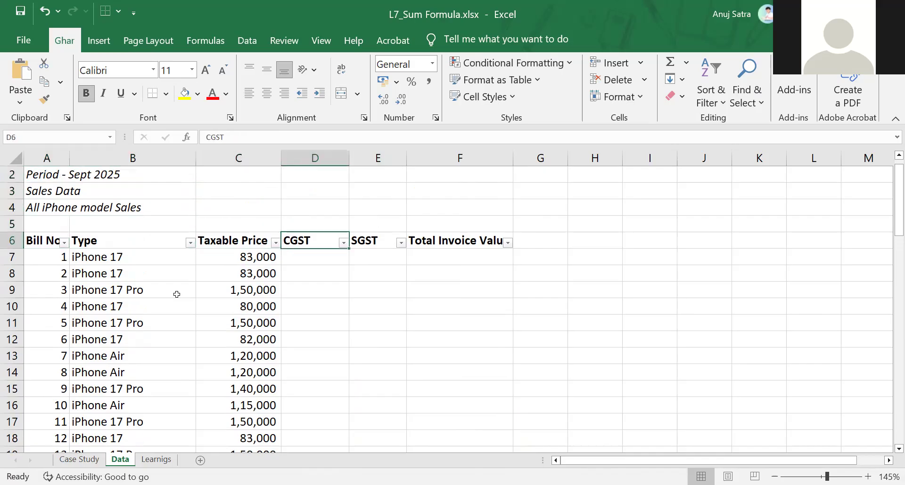
{"action": "key", "text": "Up"}
{"action": "key", "text": "Up"}
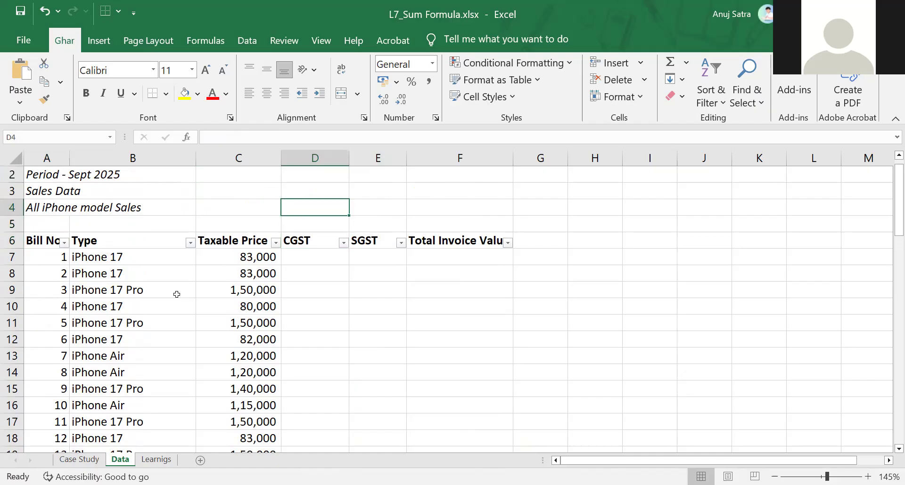
{"action": "type", "text": "0.09"}
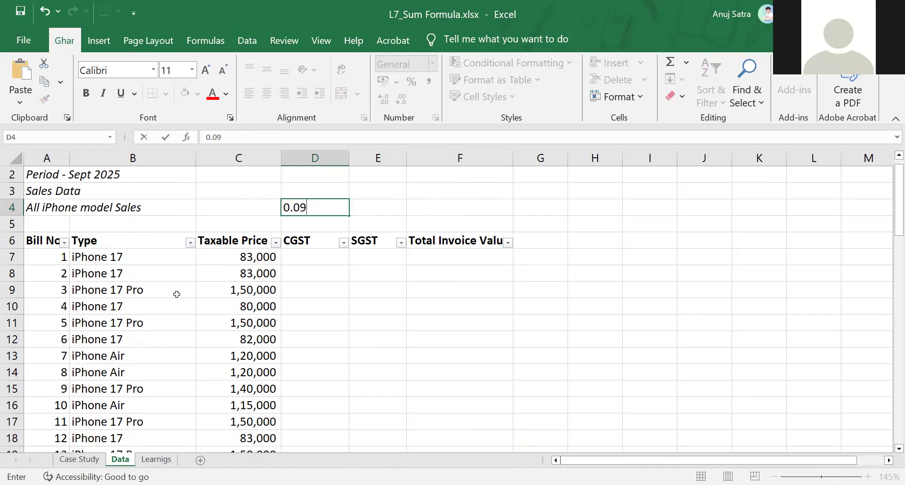
{"action": "key", "text": "Return"}
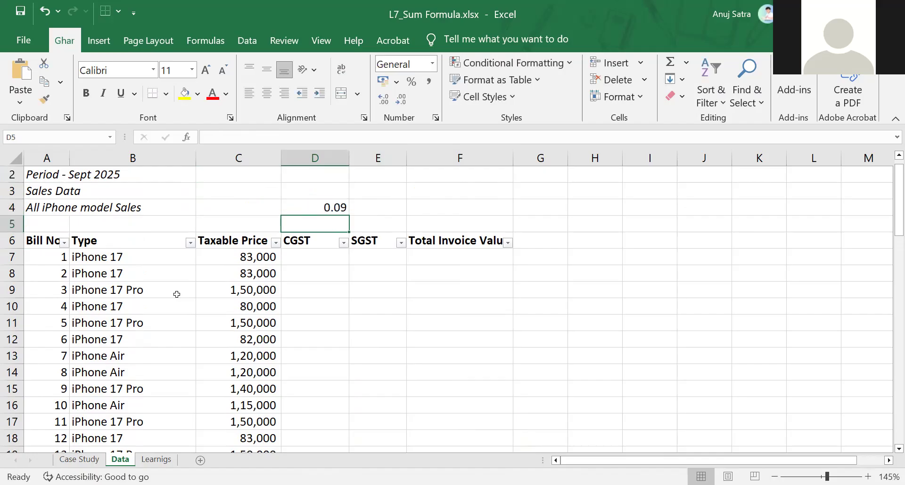
Step: Calculate the first bill's CGST in D7 with =C7*$D$4, keeping the rate cell as an absolute reference
{"action": "key", "text": "Down"}
{"action": "key", "text": "Down"}
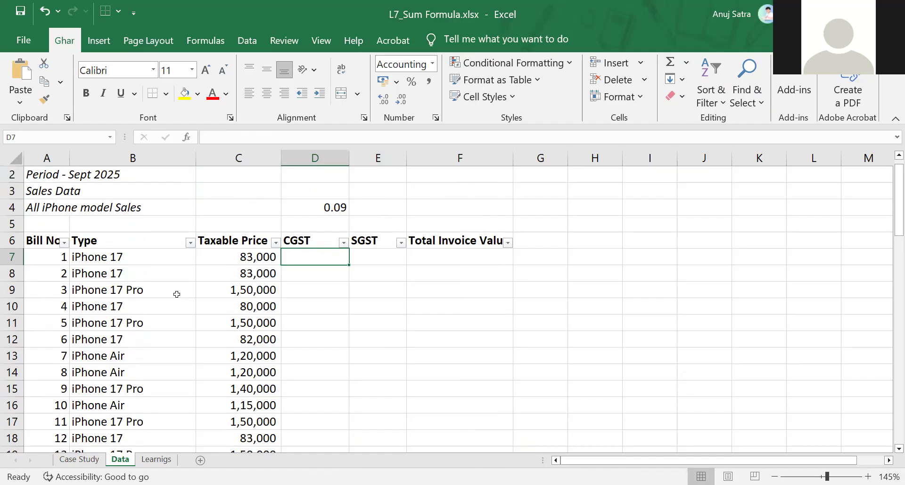
{"action": "type", "text": "="}
{"action": "key", "text": "Left"}
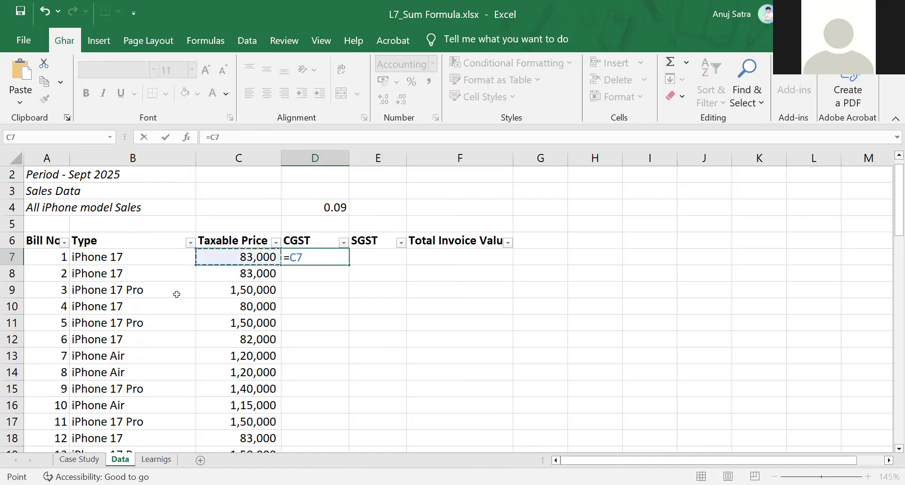
{"action": "type", "text": "*"}
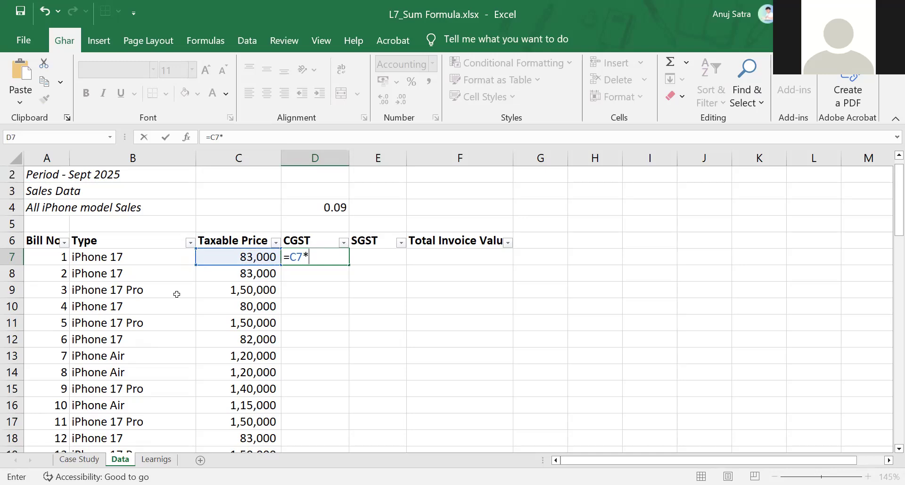
{"action": "key", "text": "Up"}
{"action": "key", "text": "Up"}
{"action": "key", "text": "Up"}
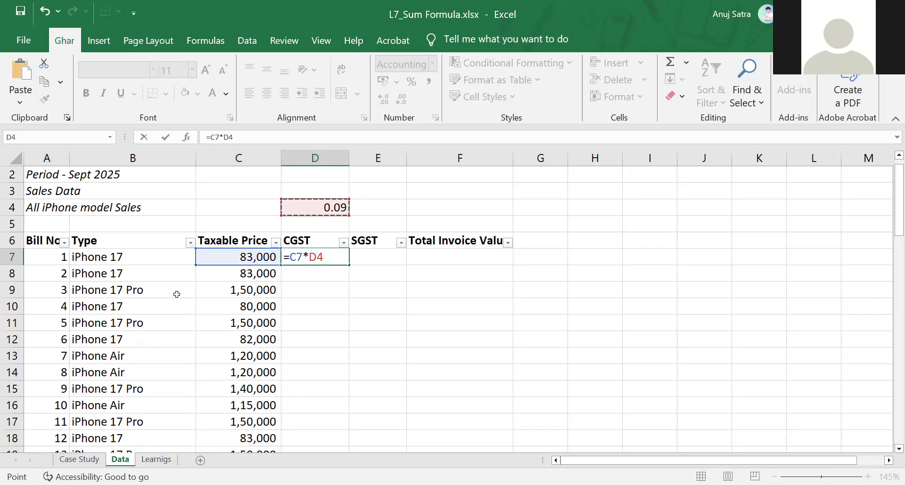
{"action": "key", "text": "F4"}
{"action": "key", "text": "Return"}
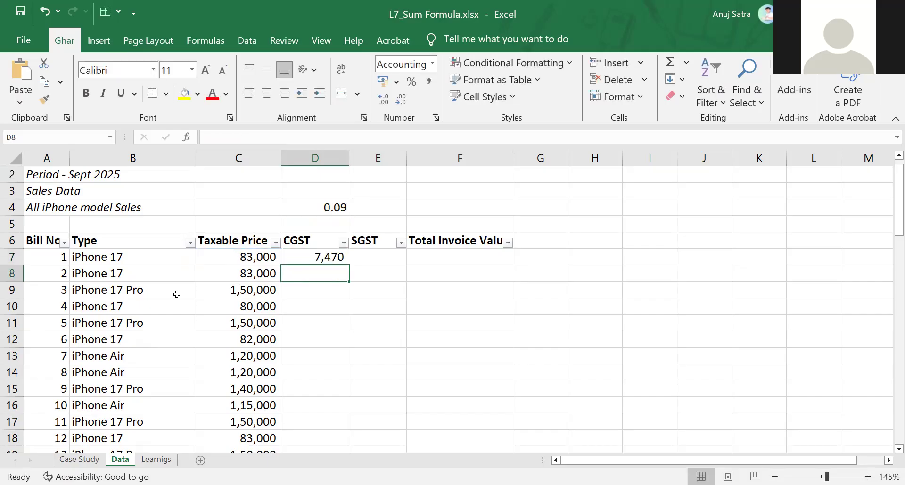
Step: Set the first bill's SGST in E7 equal to its CGST with =D7
{"action": "key", "text": "Up"}
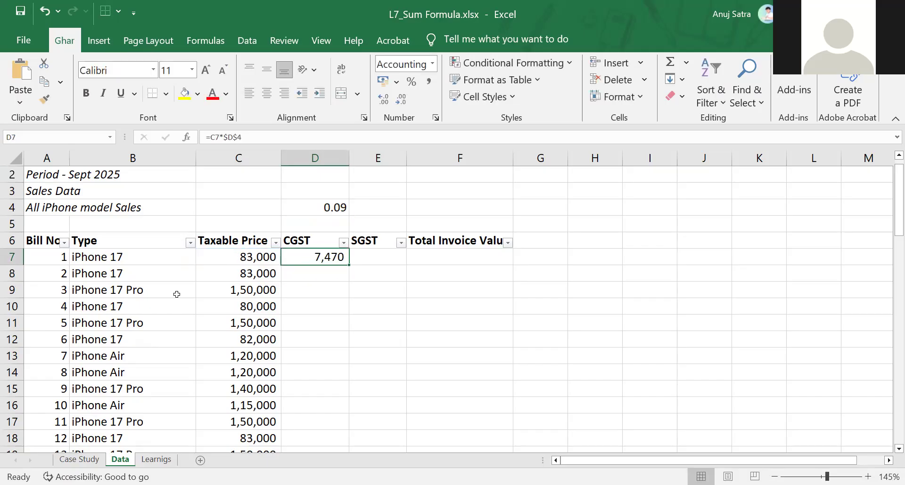
{"action": "key", "text": "Right"}
{"action": "type", "text": "="}
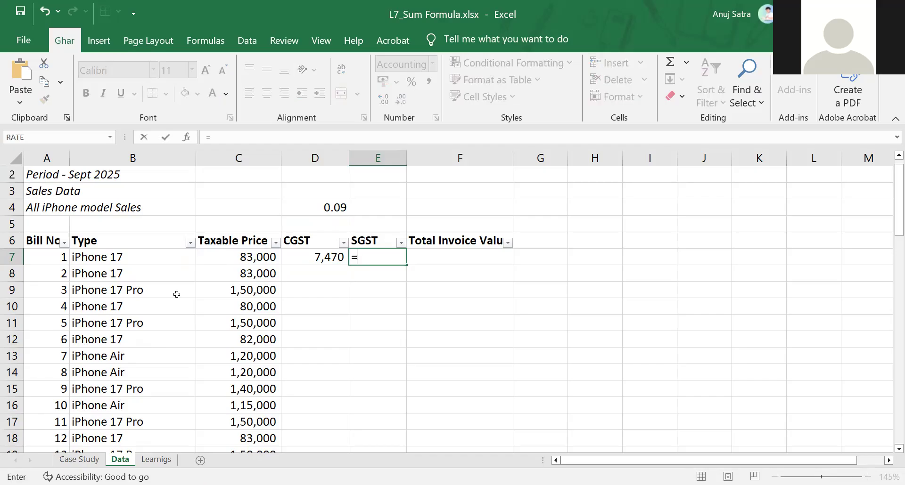
{"action": "key", "text": "Left"}
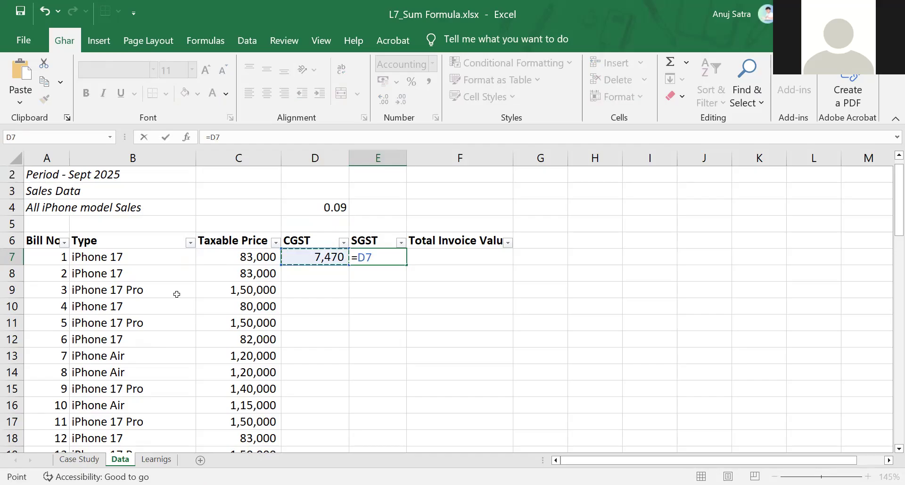
{"action": "key", "text": "Return"}
Step: Calculate the first bill's Total Invoice Value in F7 by summing C7:E7
{"action": "key", "text": "Up"}
{"action": "key", "text": "Right"}
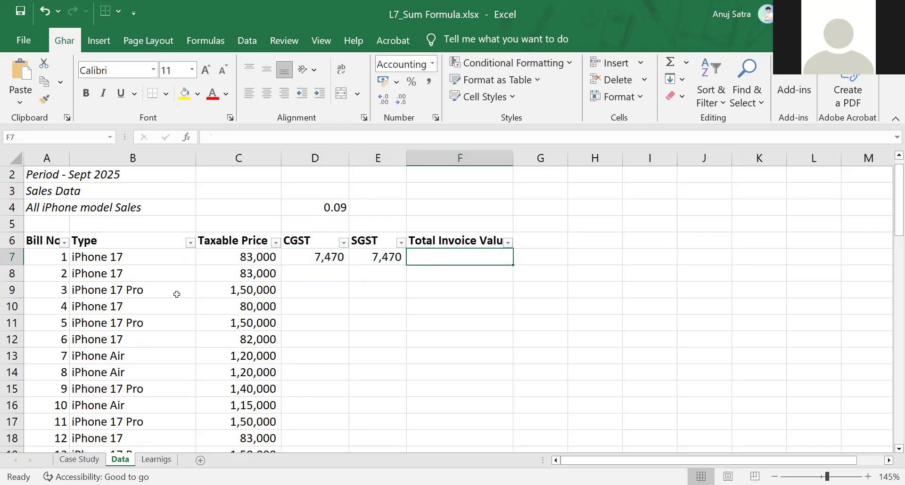
{"action": "type", "text": "=s"}
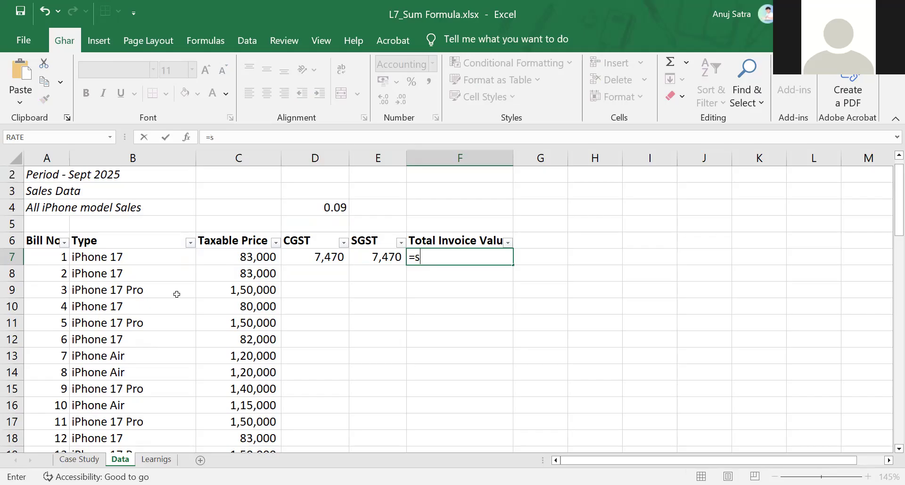
{"action": "type", "text": "um("}
{"action": "key", "text": "Left"}
{"action": "key", "text": "Left"}
{"action": "key", "text": "Left"}
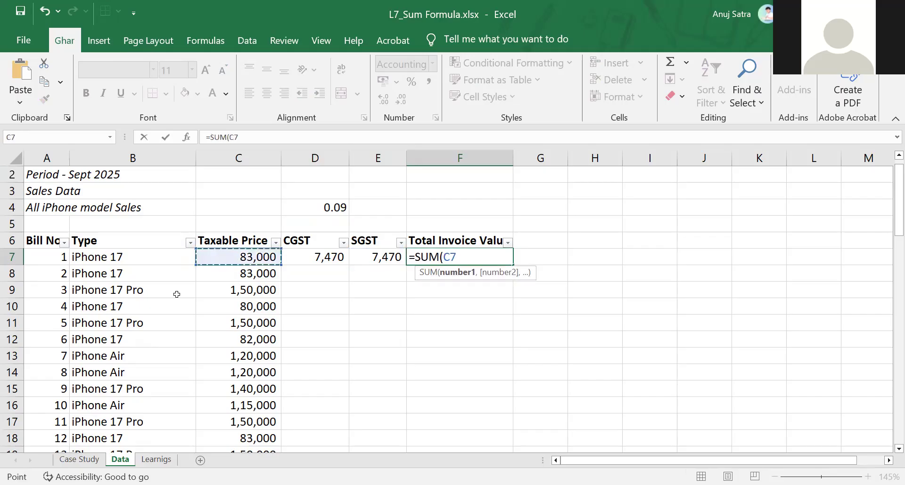
{"action": "key", "text": "shift+Right"}
{"action": "key", "text": "shift+Right"}
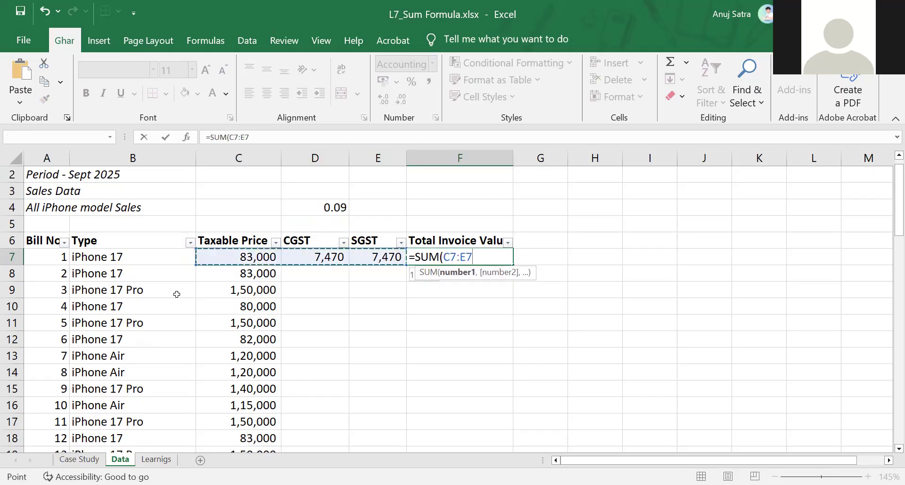
{"action": "key", "text": "Return"}
Step: Fill the CGST, SGST and Total Invoice Value formulas from D7:F7 down to the last bill in row 67
{"action": "key", "text": "Left"}
{"action": "key", "text": "Left"}
{"action": "key", "text": "Up"}
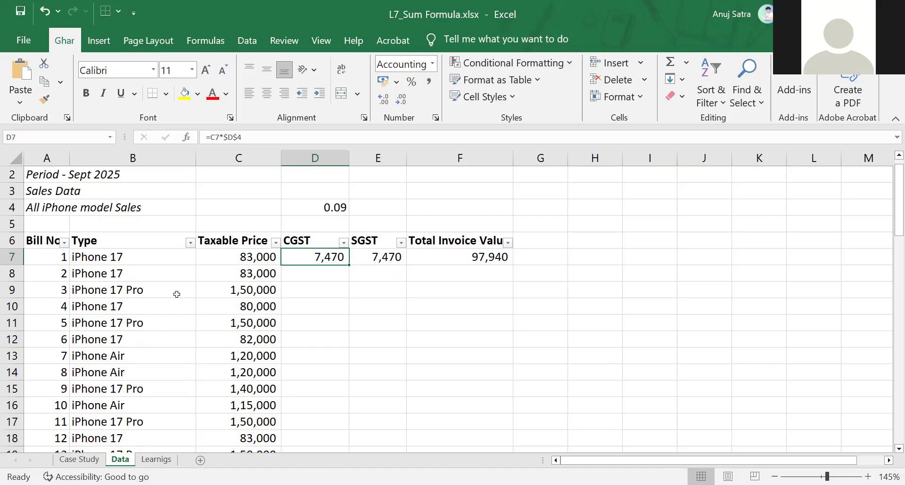
{"action": "key", "text": "shift+Right"}
{"action": "key", "text": "shift+Right"}
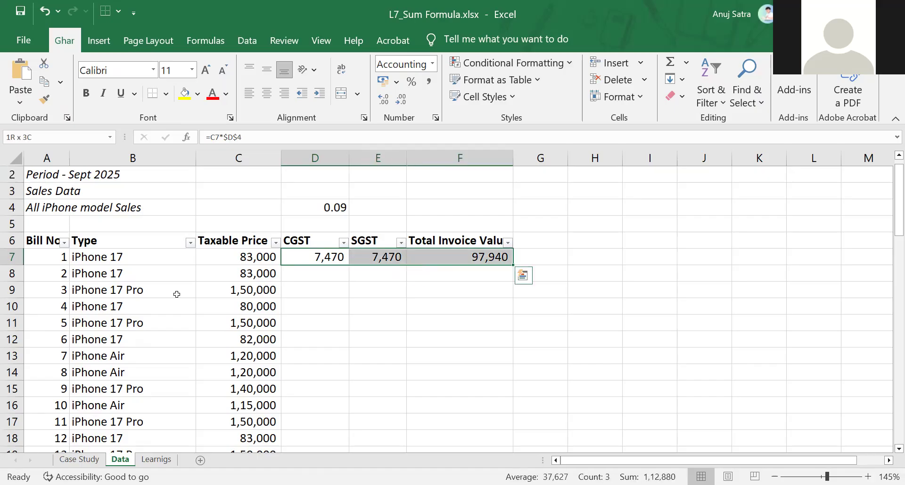
{"action": "key", "text": "shift+Down"}
{"action": "key", "text": "shift+Down"}
{"action": "key", "text": "shift+Down"}
{"action": "key", "text": "shift+Down"}
{"action": "key", "text": "shift+Down"}
{"action": "key", "text": "shift+Down"}
{"action": "key", "text": "shift+Down"}
{"action": "key", "text": "shift+Down"}
{"action": "key", "text": "shift+Down"}
{"action": "key", "text": "shift+Down"}
{"action": "key", "text": "shift+Down"}
{"action": "key", "text": "shift+Down"}
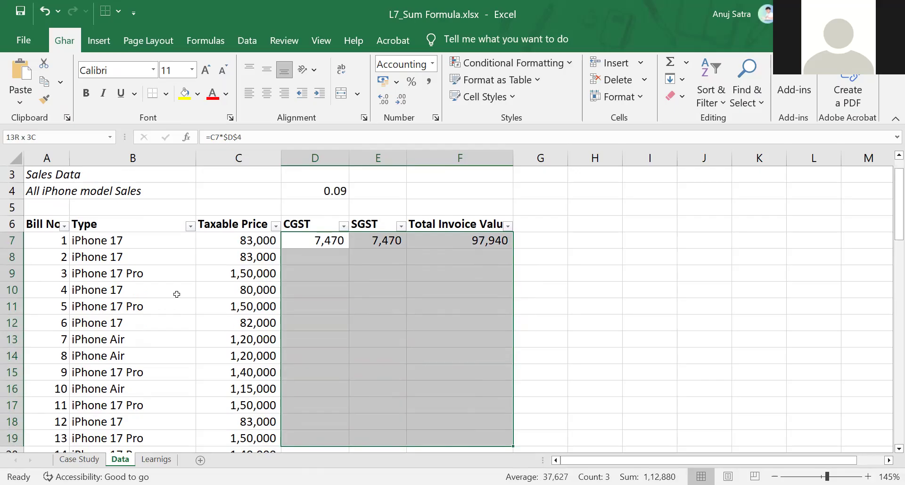
{"action": "key", "text": "ctrl+shift+Down"}
{"action": "key", "text": "ctrl+d"}
Step: Check the filled CGST values against the rate cell near the top of the table
{"action": "key", "text": "Down"}
{"action": "key", "text": "Down"}
{"action": "key", "text": "Up"}
{"action": "key", "text": "Up"}
{"action": "key", "text": "Up"}
{"action": "key", "text": "Up"}
{"action": "key", "text": "Up"}
{"action": "key", "text": "Down"}
{"action": "key", "text": "Down"}
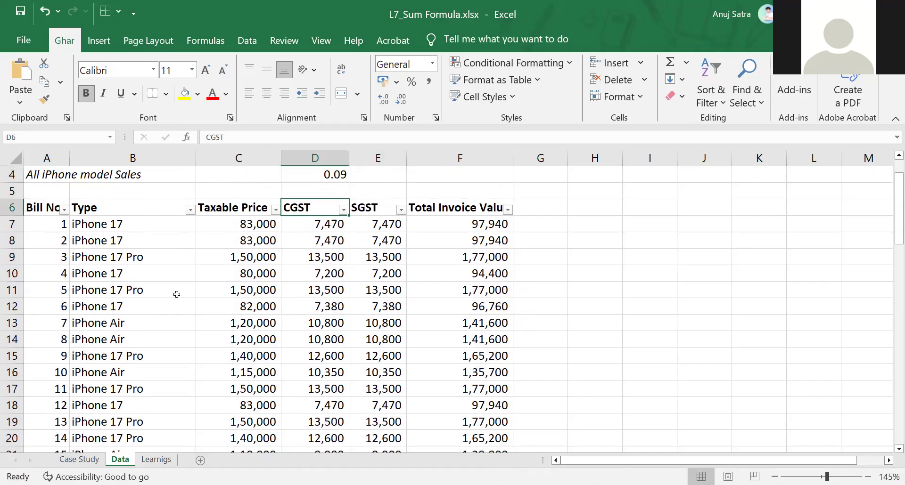
{"action": "key", "text": "Down"}
{"action": "key", "text": "Down"}
{"action": "key", "text": "Down"}
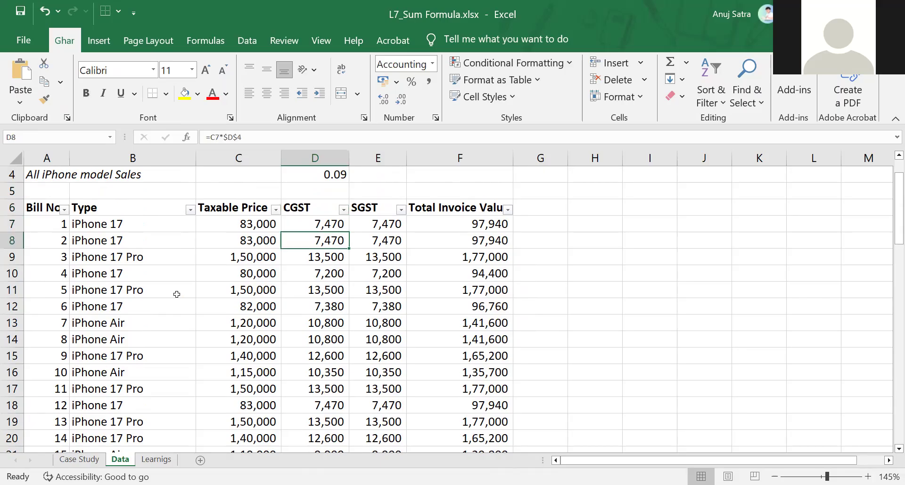
Step: Total all Total Invoice Values in F69 of the Data sheet with =SUM(F7:F68)
{"action": "left_click", "coordinate": [79, 459]}
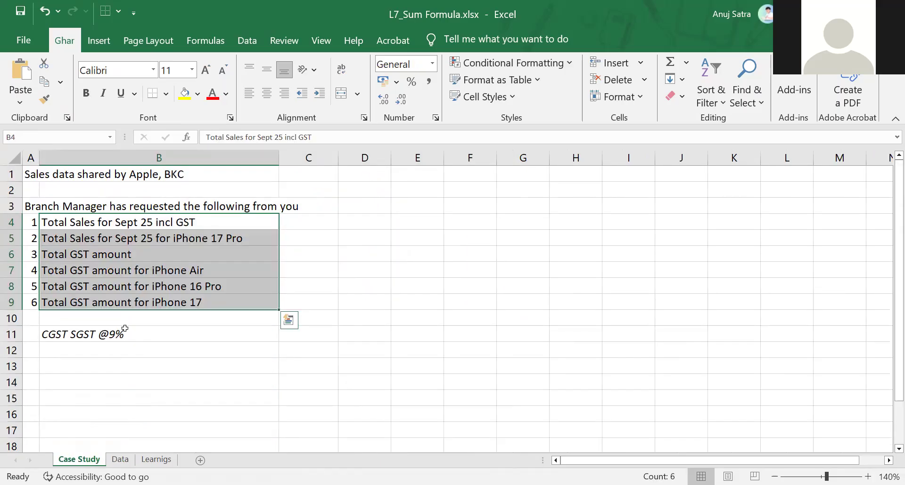
{"action": "left_click", "coordinate": [302, 223]}
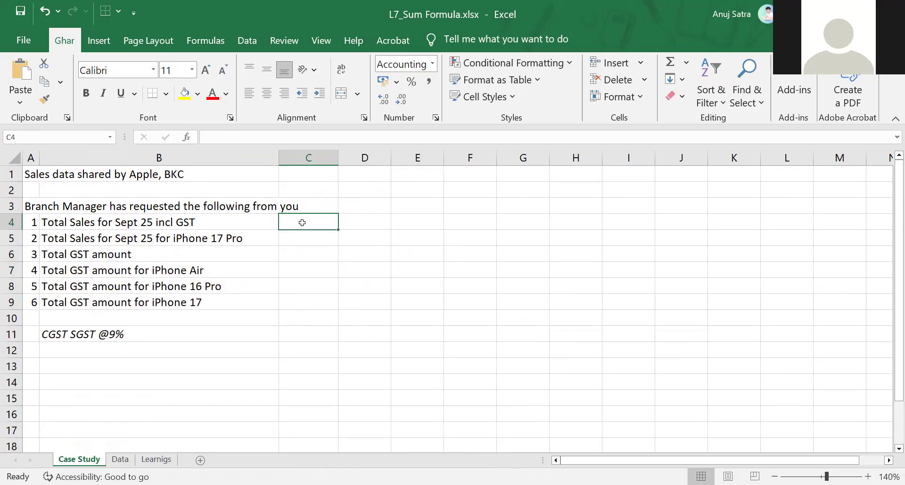
{"action": "left_click", "coordinate": [120, 459]}
{"action": "left_click", "coordinate": [451, 209]}
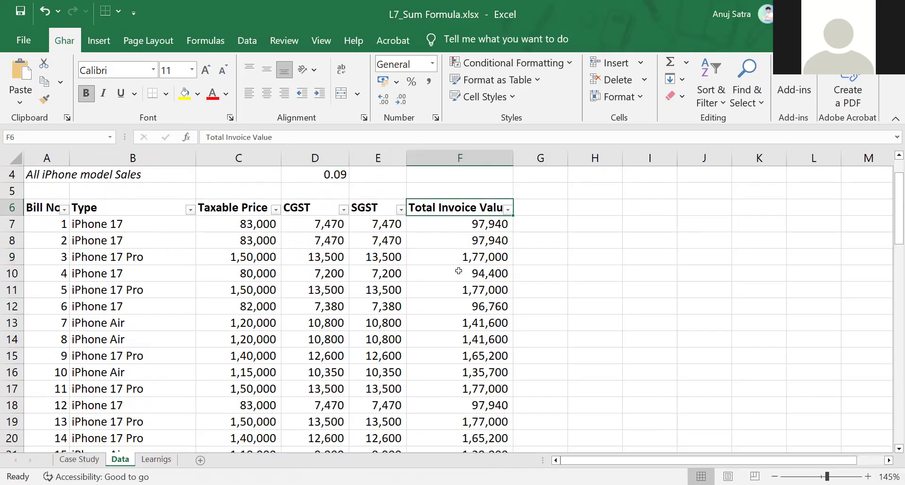
{"action": "key", "text": "ctrl+Down"}
{"action": "key", "text": "Down"}
{"action": "key", "text": "Down"}
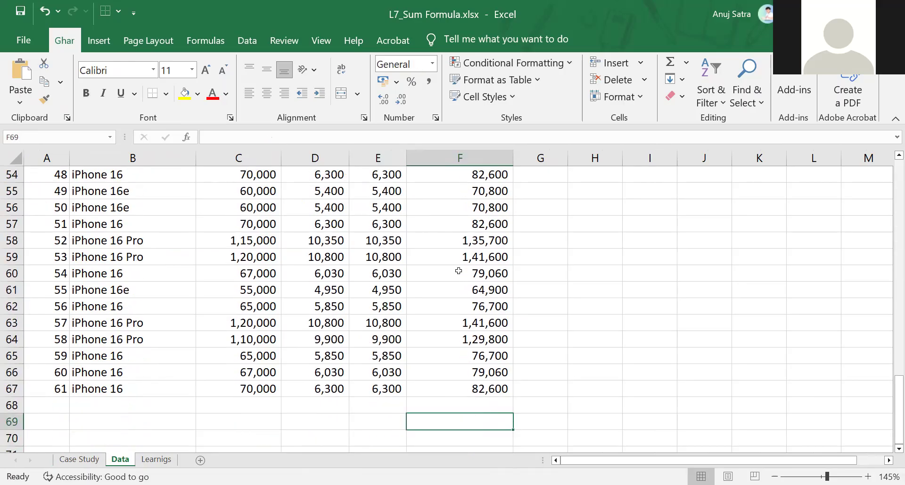
{"action": "key", "text": "alt+equal"}
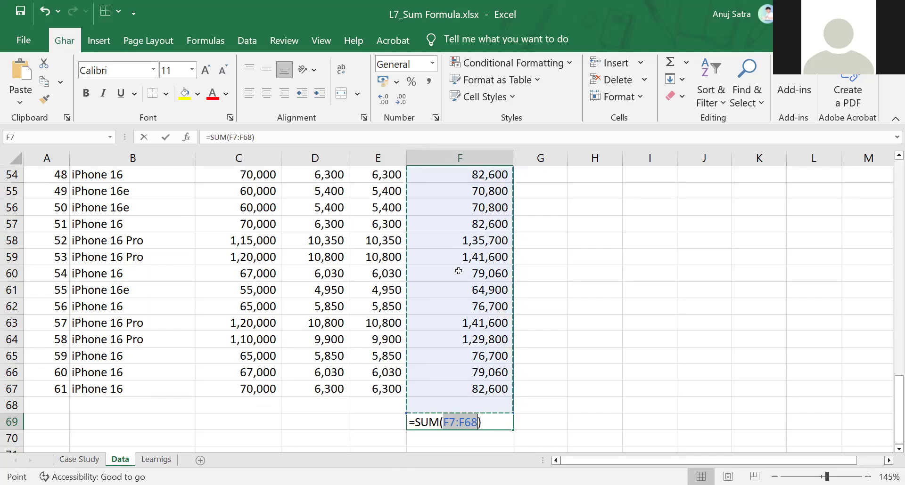
{"action": "key", "text": "ctrl+Return"}
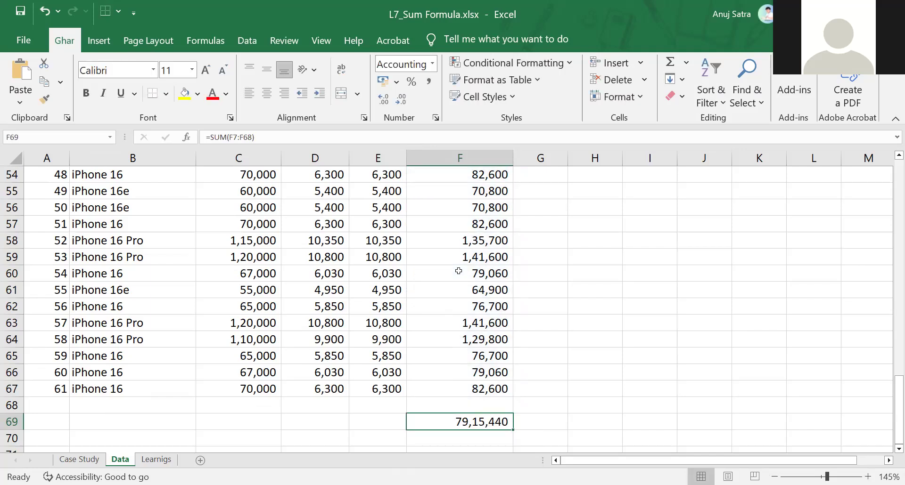
Step: Copy the invoice total from F69 into C4 of the Case Study sheet as a value only
{"action": "key", "text": "ctrl+c"}
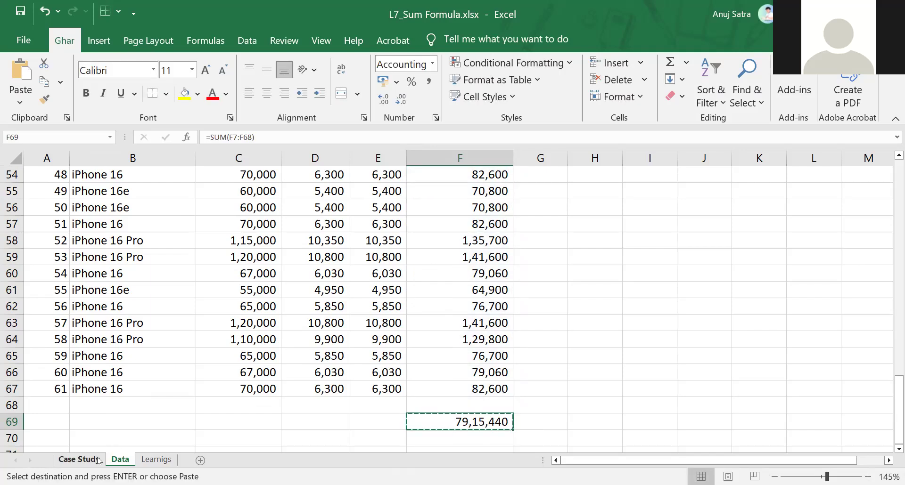
{"action": "left_click", "coordinate": [79, 459]}
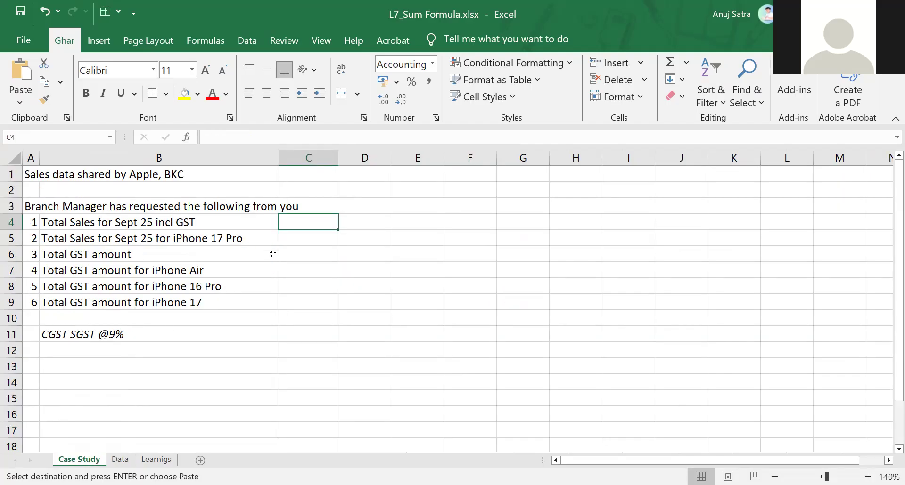
{"action": "key", "text": "ctrl+alt+v"}
{"action": "key", "text": "v"}
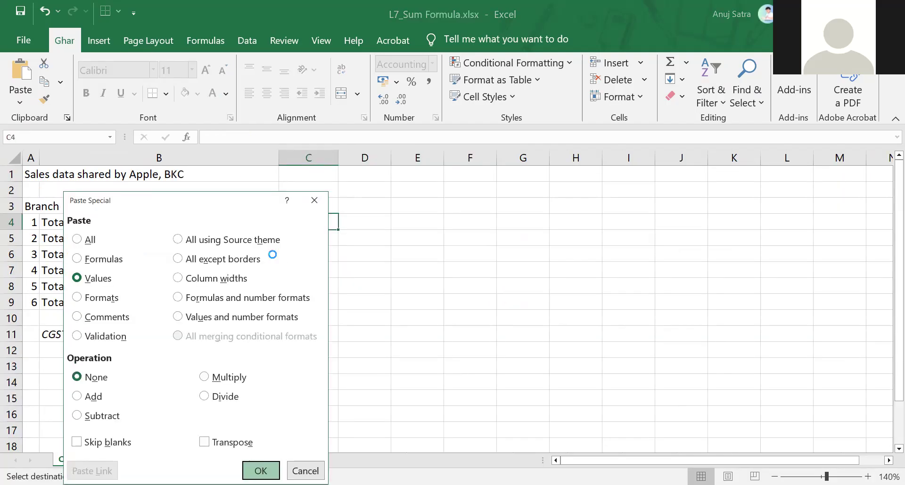
{"action": "key", "text": "Return"}
{"action": "key", "text": "Down"}
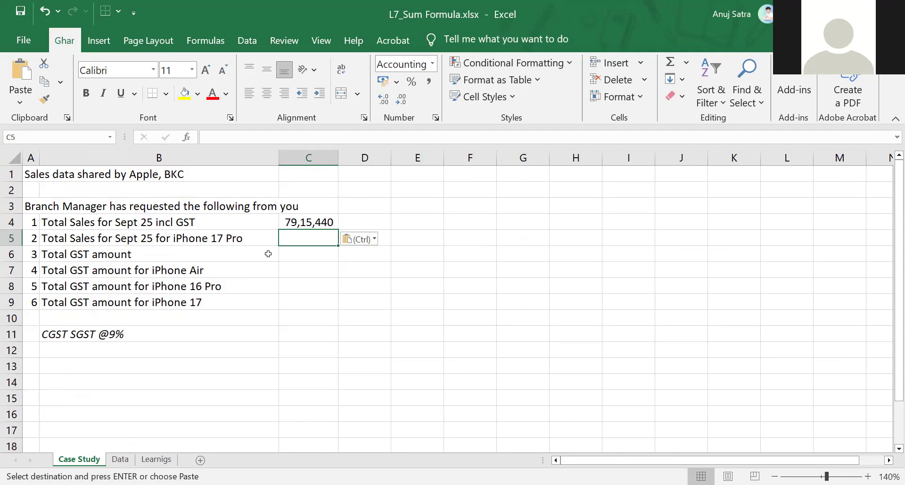
Step: Filter the Type column of the Data sheet to show only iPhone 17 Pro
{"action": "left_click", "coordinate": [120, 459]}
{"action": "key", "text": "Up"}
{"action": "key", "text": "Up"}
{"action": "key", "text": "Up"}
{"action": "key", "text": "Up"}
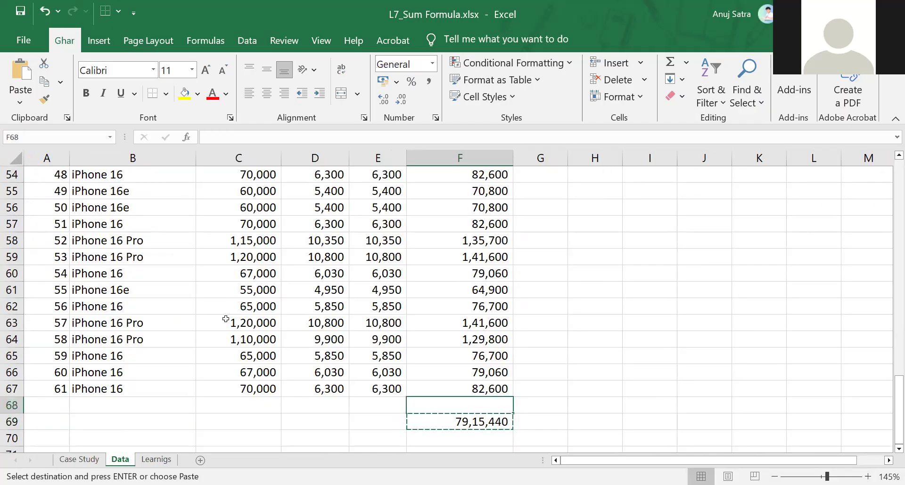
{"action": "key", "text": "ctrl+Up"}
{"action": "key", "text": "Up"}
{"action": "key", "text": "Up"}
{"action": "key", "text": "Up"}
{"action": "key", "text": "Up"}
{"action": "key", "text": "Up"}
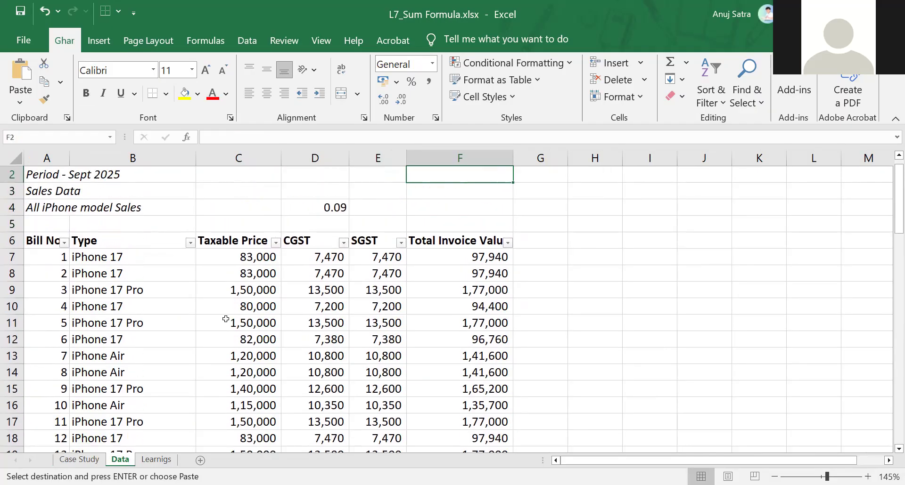
{"action": "key", "text": "Down"}
{"action": "key", "text": "Down"}
{"action": "key", "text": "Down"}
{"action": "key", "text": "Down"}
{"action": "key", "text": "Down"}
{"action": "key", "text": "Down"}
{"action": "key", "text": "Left"}
{"action": "key", "text": "Left"}
{"action": "key", "text": "Left"}
{"action": "key", "text": "Left"}
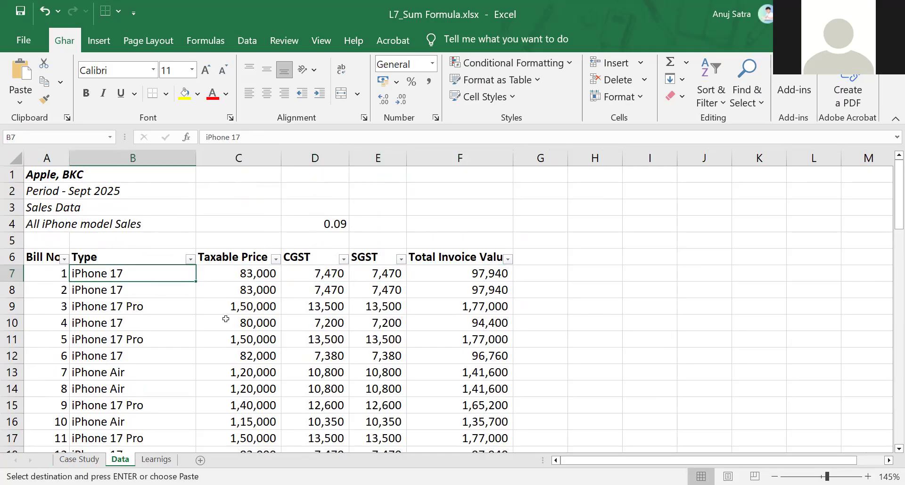
{"action": "key", "text": "Up"}
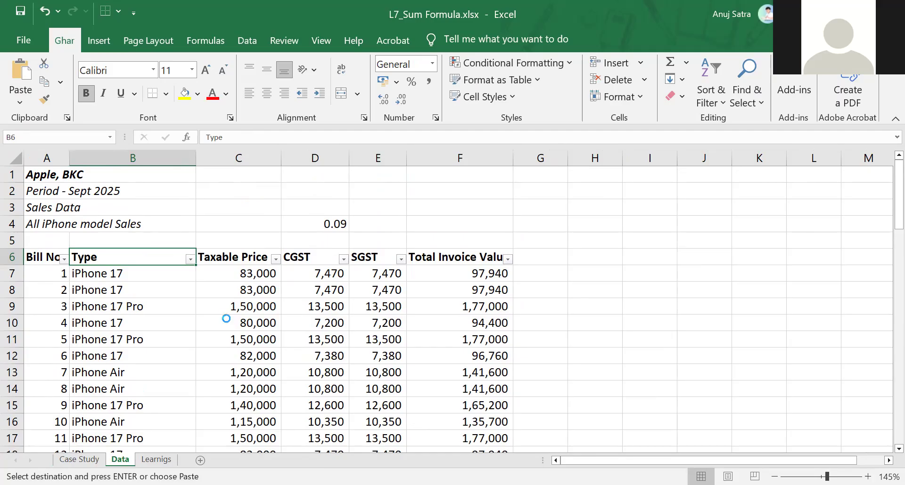
{"action": "key", "text": "alt+Down"}
{"action": "key", "text": "Down"}
{"action": "key", "text": "Down"}
{"action": "key", "text": "Down"}
{"action": "key", "text": "Down"}
{"action": "key", "text": "Down"}
{"action": "key", "text": "Down"}
{"action": "key", "text": "Down"}
{"action": "key", "text": "Down"}
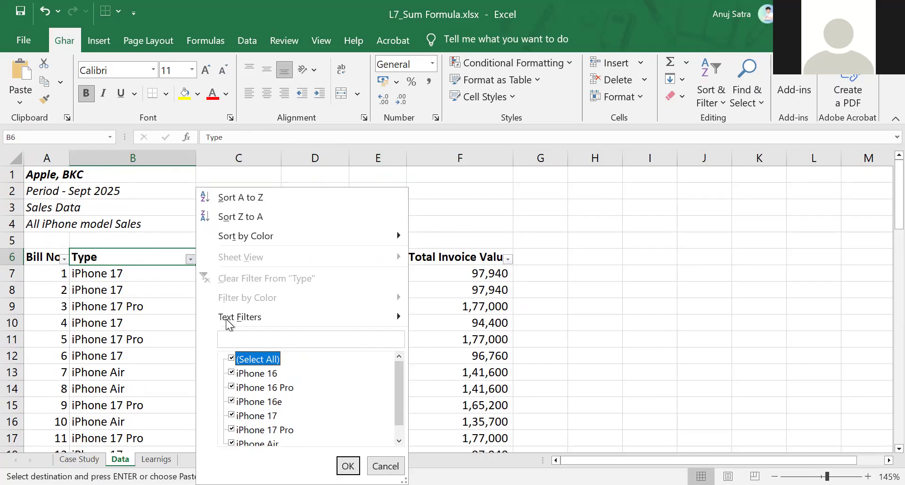
{"action": "key", "text": "space"}
{"action": "key", "text": "space"}
{"action": "key", "text": "space"}
{"action": "key", "text": "space"}
{"action": "key", "text": "space"}
{"action": "key", "text": "Down"}
{"action": "key", "text": "Down"}
{"action": "key", "text": "Down"}
{"action": "key", "text": "Down"}
{"action": "key", "text": "Down"}
{"action": "key", "text": "space"}
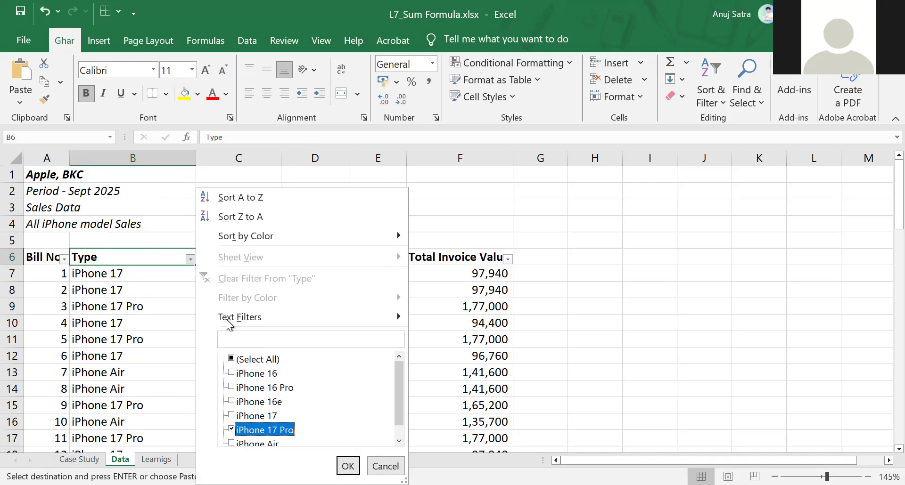
{"action": "key", "text": "Tab"}
{"action": "key", "text": "Escape"}
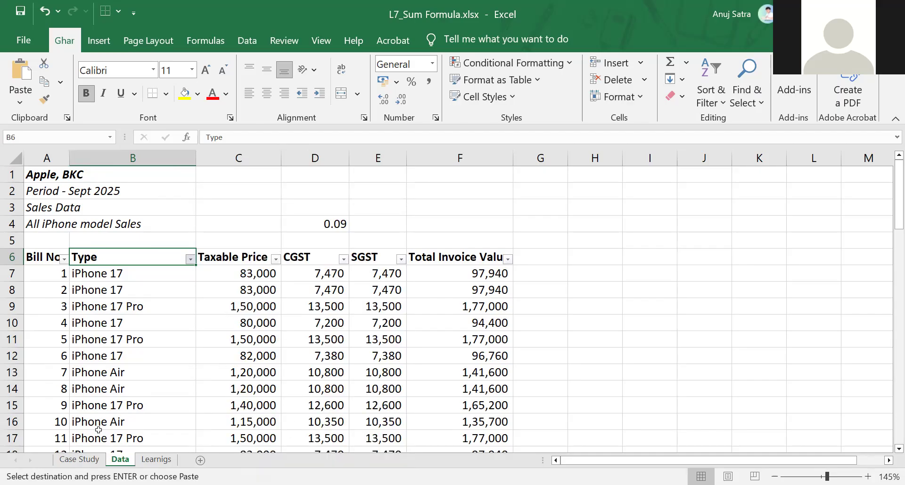
Step: Check the second request in Case Study and select the filtered Total Invoice Values in the Data sheet to view their sum
{"action": "left_click", "coordinate": [86, 461]}
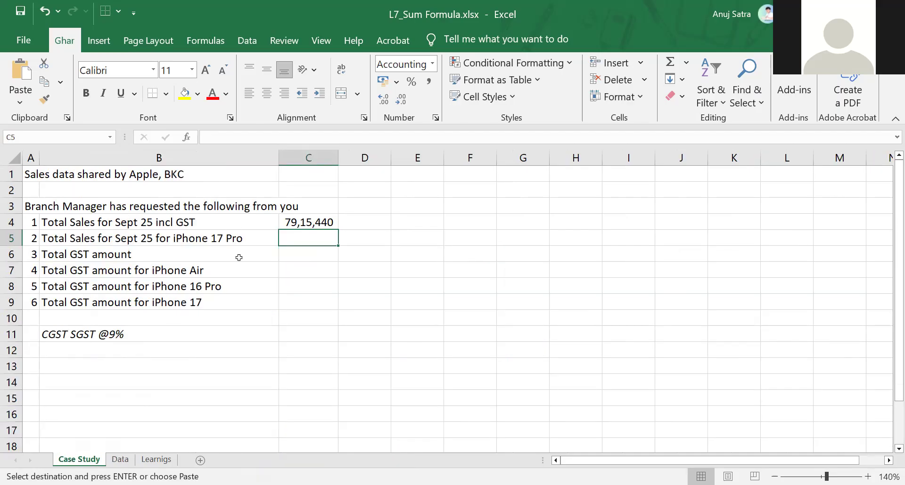
{"action": "left_click", "coordinate": [119, 460]}
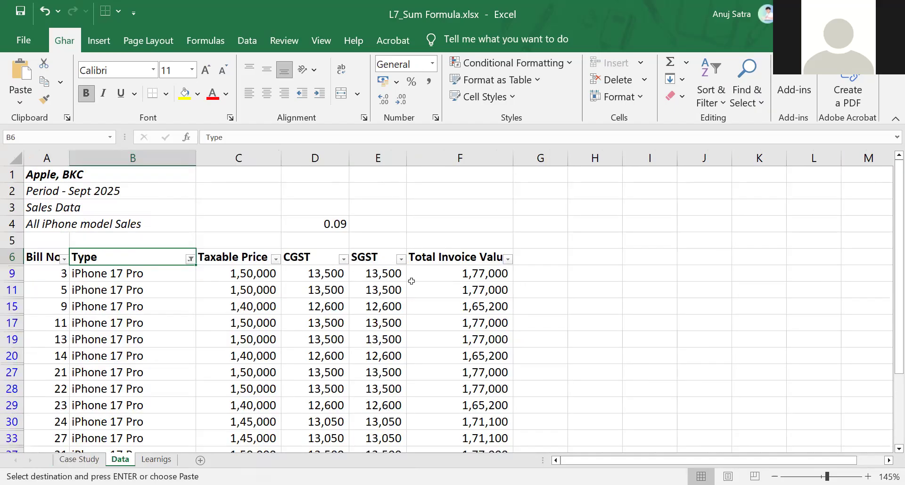
{"action": "left_click", "coordinate": [453, 282]}
{"action": "key", "text": "ctrl+Down"}
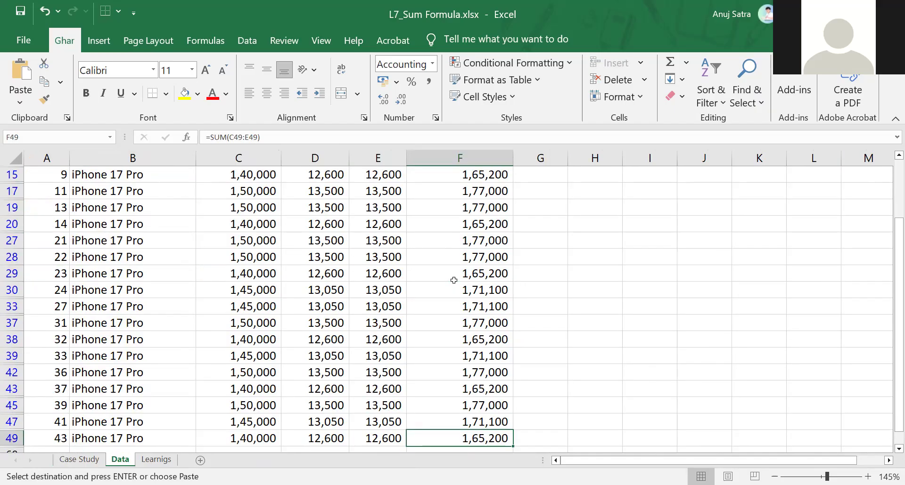
{"action": "key", "text": "Down"}
{"action": "key", "text": "Down"}
{"action": "key", "text": "ctrl+Up"}
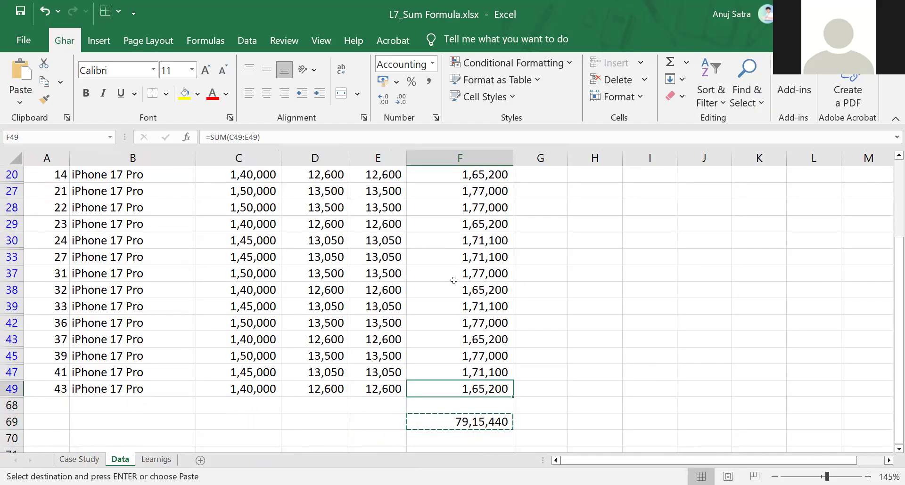
{"action": "key", "text": "Up"}
{"action": "key", "text": "Up"}
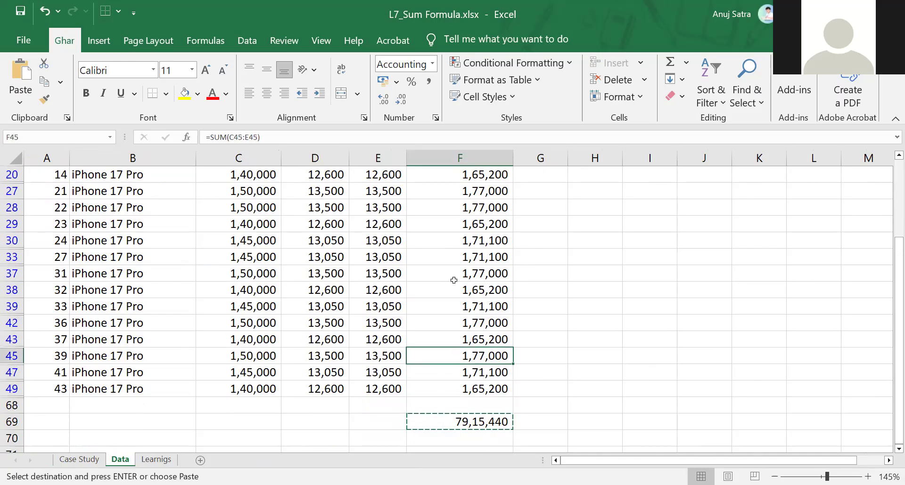
{"action": "key", "text": "Down"}
{"action": "key", "text": "Down"}
{"action": "key", "text": "shift+Up"}
{"action": "key", "text": "shift+Up"}
{"action": "key", "text": "shift+Up"}
{"action": "key", "text": "shift+Up"}
{"action": "key", "text": "shift+Up"}
{"action": "key", "text": "shift+Up"}
{"action": "key", "text": "shift+Up"}
{"action": "key", "text": "shift+Up"}
{"action": "key", "text": "shift+Up"}
{"action": "key", "text": "shift+Up"}
{"action": "key", "text": "shift+Up"}
{"action": "key", "text": "shift+Up"}
{"action": "key", "text": "shift+Up"}
{"action": "key", "text": "shift+Up"}
{"action": "key", "text": "shift+Up"}
{"action": "key", "text": "shift+Up"}
{"action": "key", "text": "shift+Up"}
{"action": "key", "text": "shift+Up"}
{"action": "key", "text": "shift+Up"}
{"action": "key", "text": "shift+Up"}
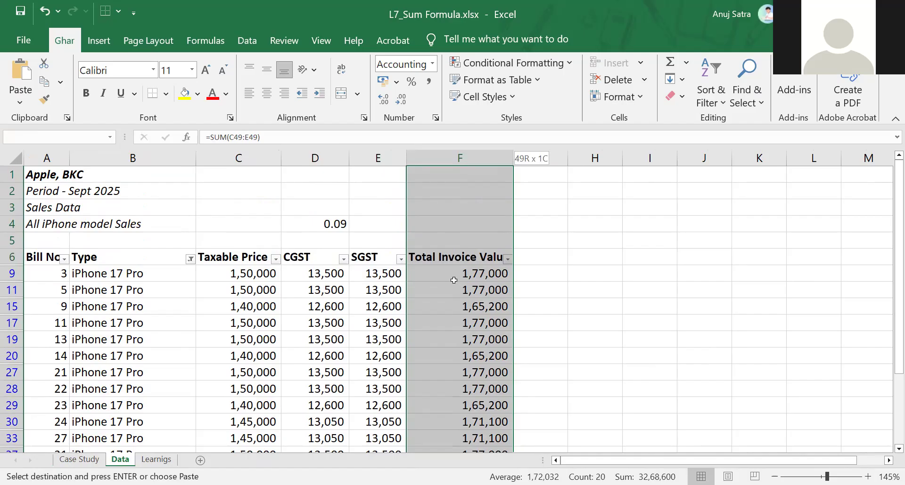
{"action": "key", "text": "shift+Down"}
{"action": "key", "text": "shift+Down"}
{"action": "key", "text": "shift+Down"}
{"action": "key", "text": "shift+Down"}
{"action": "key", "text": "shift+Down"}
{"action": "key", "text": "shift+Down"}
{"action": "scroll", "coordinate": [452, 281], "scroll_direction": "down", "scroll_amount": 2}
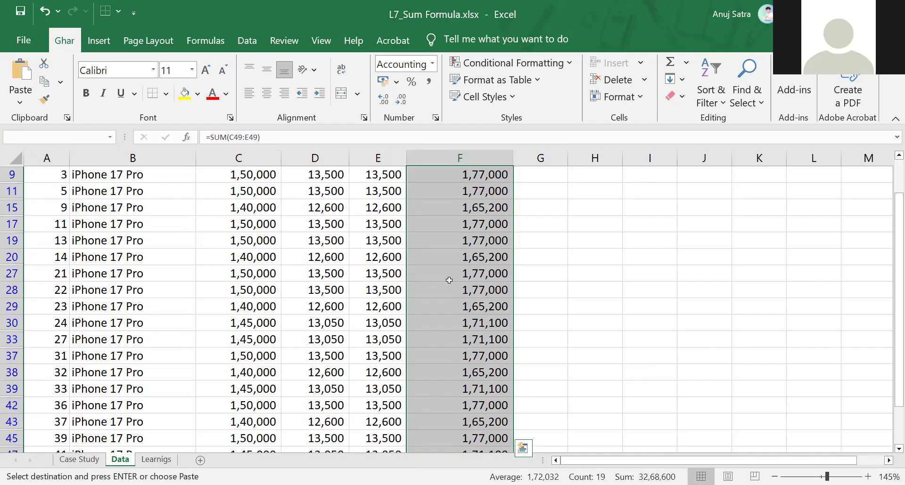
{"action": "scroll", "coordinate": [449, 280], "scroll_direction": "down", "scroll_amount": 3}
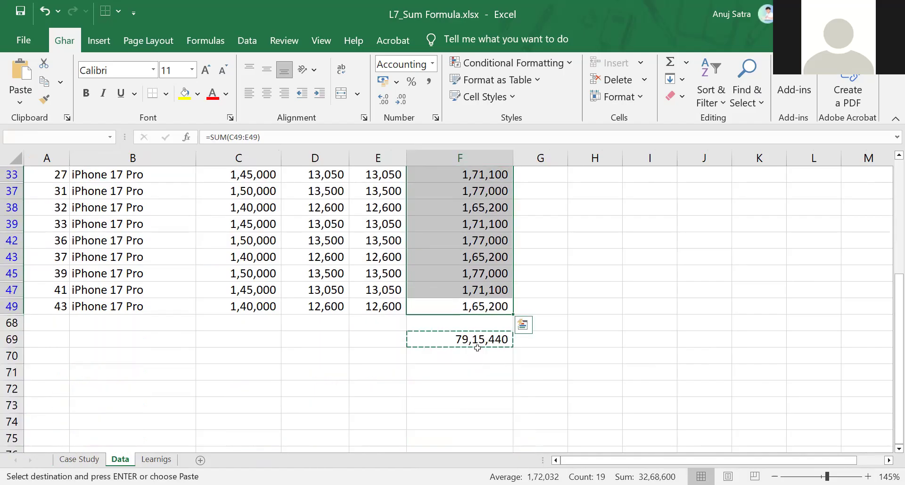
Step: Calculate the filtered total of the invoice values in F71 with =SUBTOTAL(9,F6:F68)
{"action": "left_click", "coordinate": [470, 372]}
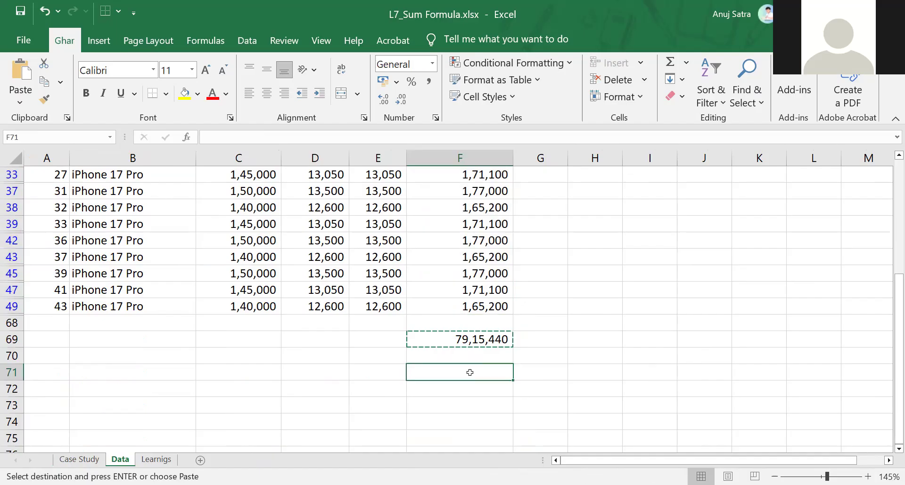
{"action": "type", "text": "=s"}
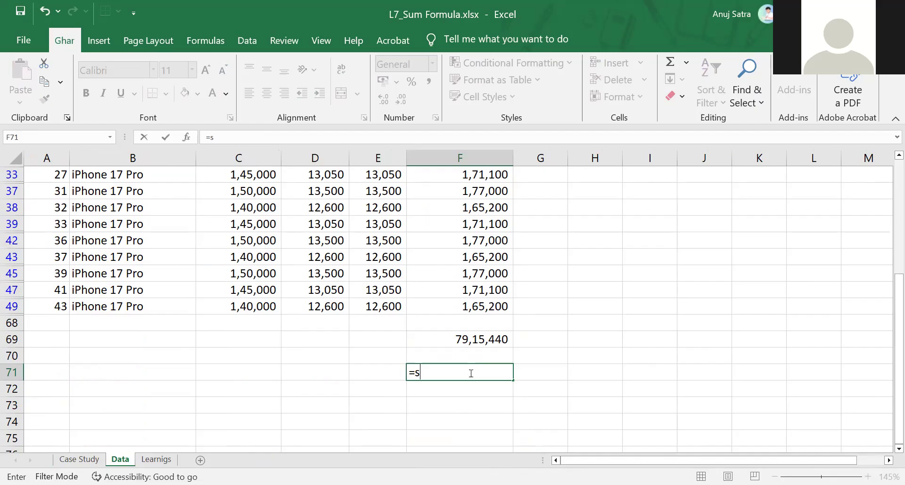
{"action": "type", "text": "ubtotal(9"}
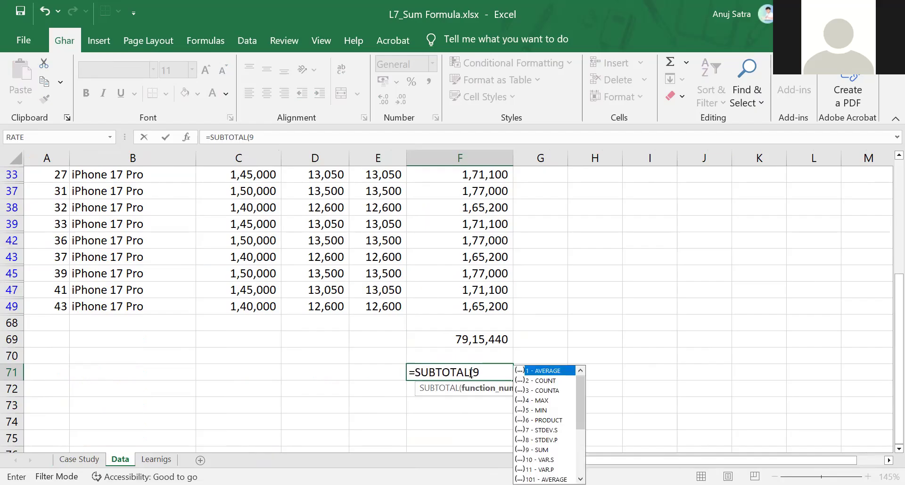
{"action": "key", "text": "Up"}
{"action": "key", "text": "shift+Up"}
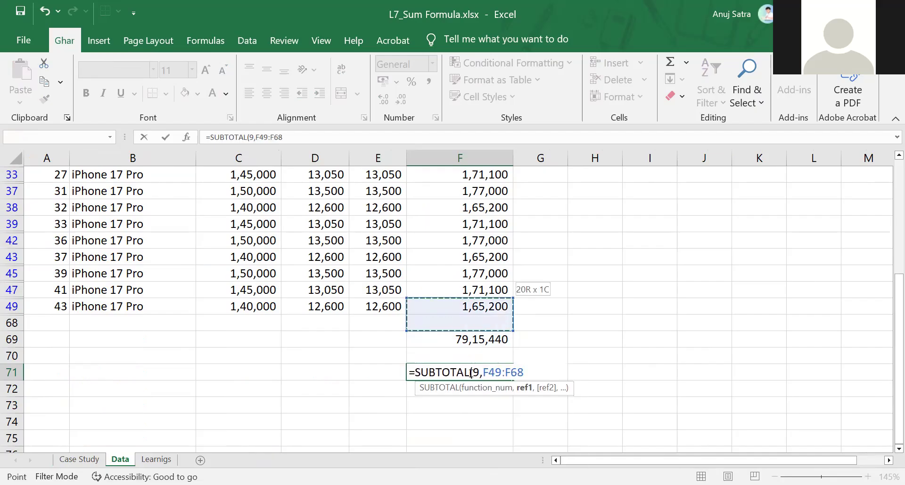
{"action": "key", "text": "shift+Up"}
{"action": "key", "text": "shift+Up"}
{"action": "key", "text": "shift+Up"}
{"action": "key", "text": "shift+Up"}
{"action": "key", "text": "shift+Up"}
{"action": "key", "text": "shift+Up"}
{"action": "key", "text": "shift+Up"}
{"action": "key", "text": "shift+Up"}
{"action": "key", "text": "shift+Up"}
{"action": "key", "text": "shift+Up"}
{"action": "key", "text": "shift+Up"}
{"action": "key", "text": "shift+Up"}
{"action": "key", "text": "shift+Up"}
{"action": "key", "text": "shift+Up"}
{"action": "key", "text": "shift+Up"}
{"action": "key", "text": "shift+Up"}
{"action": "key", "text": "shift+Up"}
{"action": "key", "text": "shift+Up"}
{"action": "key", "text": "shift+Up"}
{"action": "key", "text": "shift+Up"}
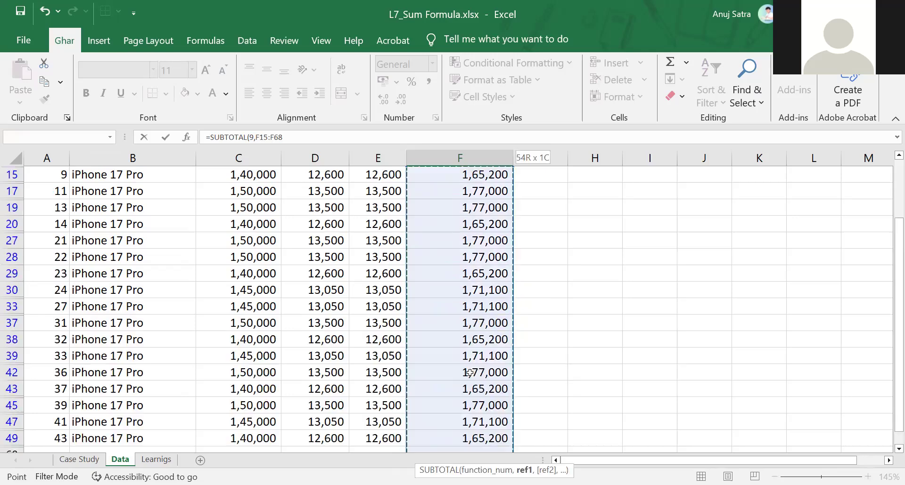
{"action": "key", "text": "shift+Down"}
{"action": "key", "text": "Return"}
{"action": "key", "text": "Up"}
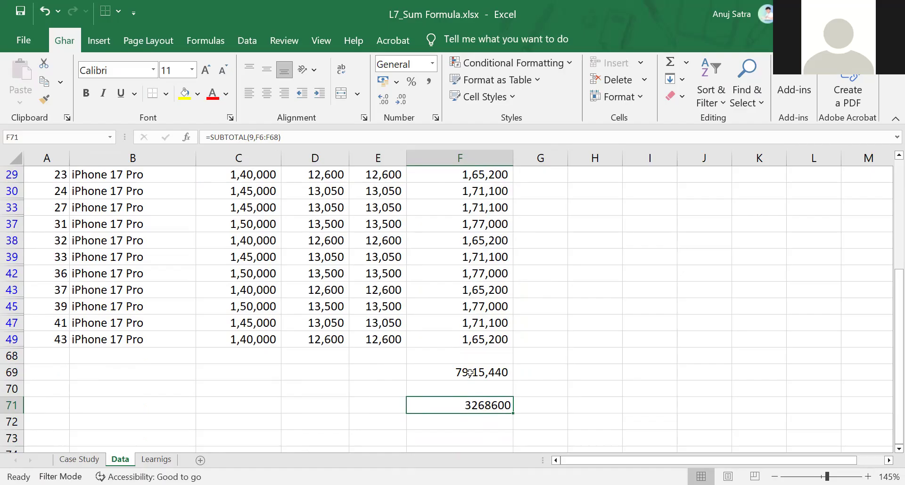
Step: Copy the SUBTOTAL formula from F71 into C71:E71 for the Taxable Price, CGST and SGST columns
{"action": "key", "text": "ctrl+c"}
{"action": "key", "text": "Left"}
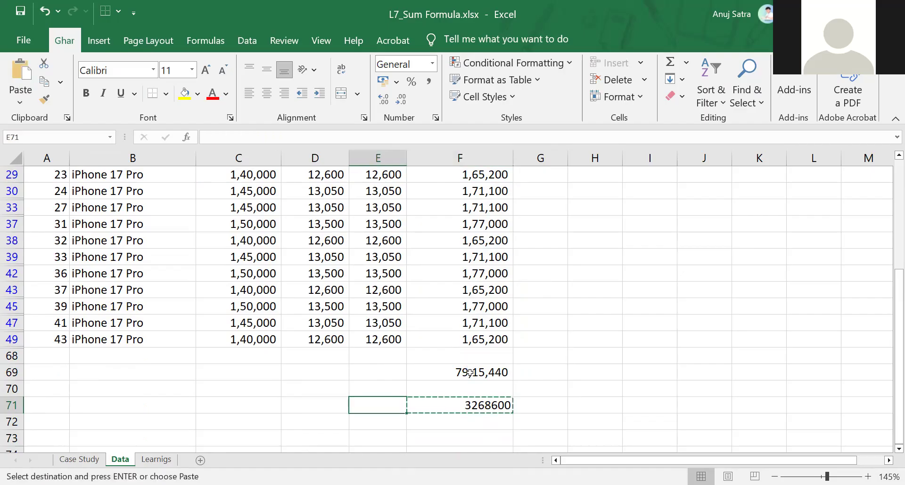
{"action": "key", "text": "shift+Left"}
{"action": "key", "text": "shift+Left"}
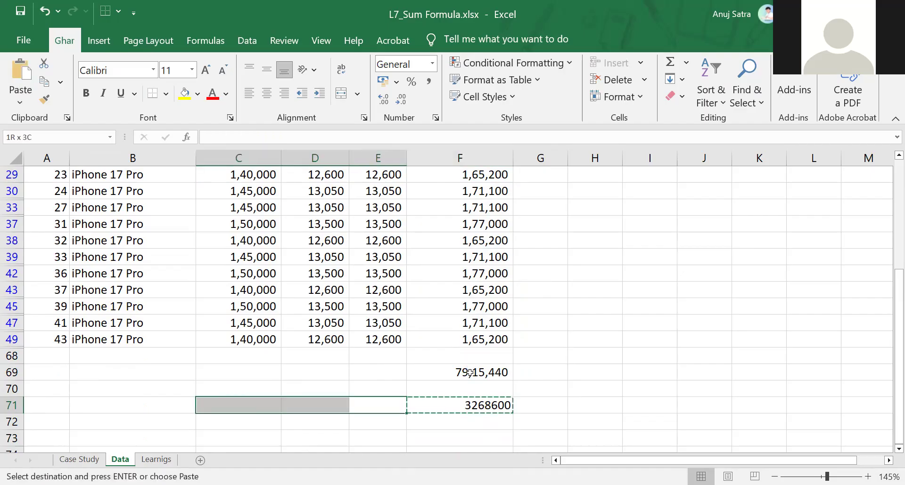
{"action": "key", "text": "ctrl+v"}
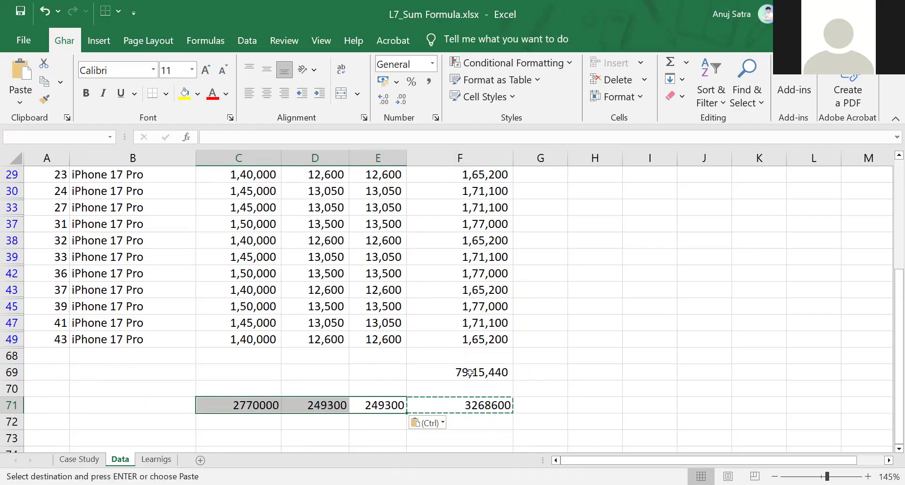
{"action": "key", "text": "Left"}
{"action": "key", "text": "Left"}
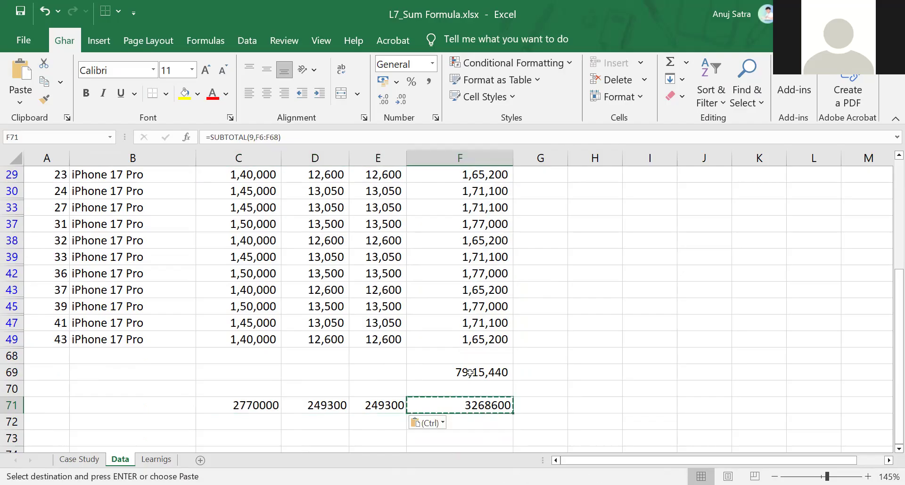
Step: Apply the comma-separated Accounting number format without decimals to the subtotals in C71:F71
{"action": "key", "text": "shift+Right"}
{"action": "key", "text": "shift+Right"}
{"action": "key", "text": "shift+Right"}
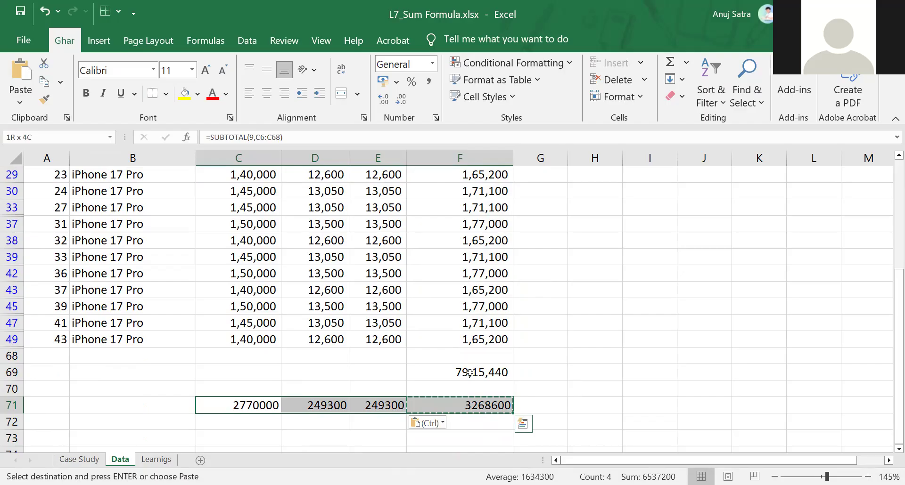
{"action": "left_click", "coordinate": [430, 82]}
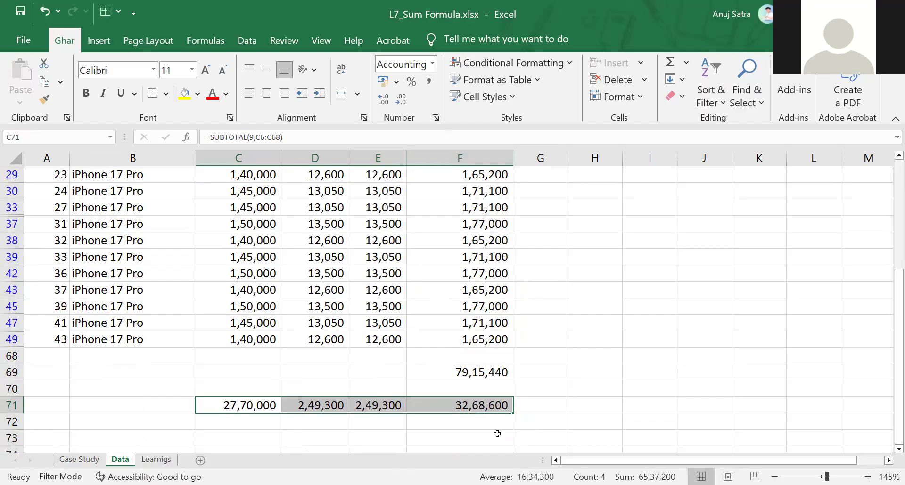
{"action": "left_click", "coordinate": [547, 408]}
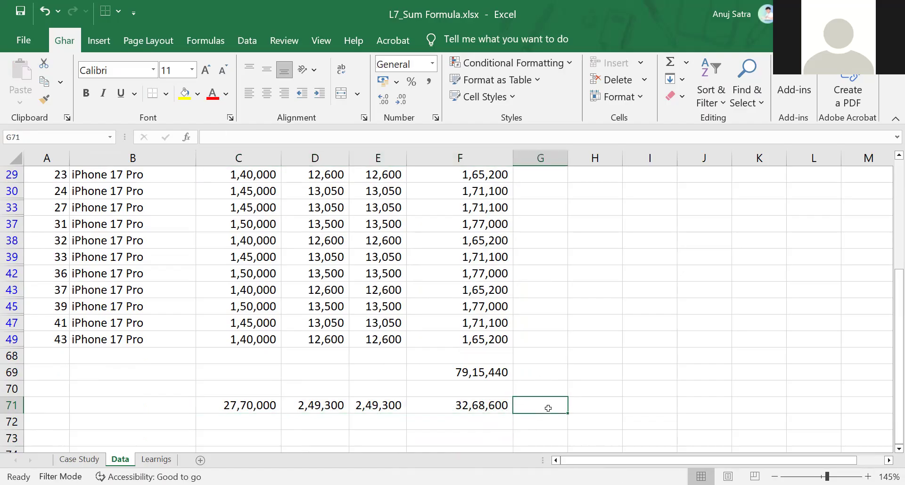
Step: Copy the invoice subtotal in F71 and paste it as a value into C5 of Case Study for the iPhone 17 Pro sales
{"action": "left_click", "coordinate": [495, 404]}
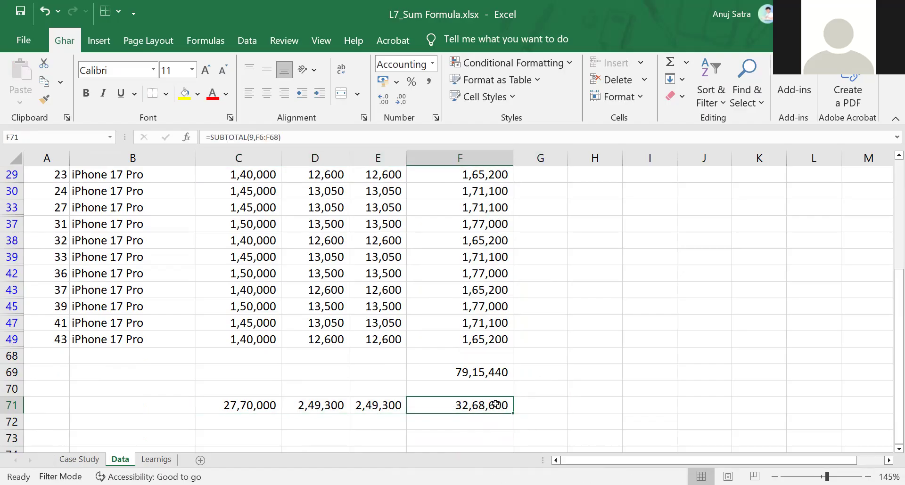
{"action": "key", "text": "ctrl+c"}
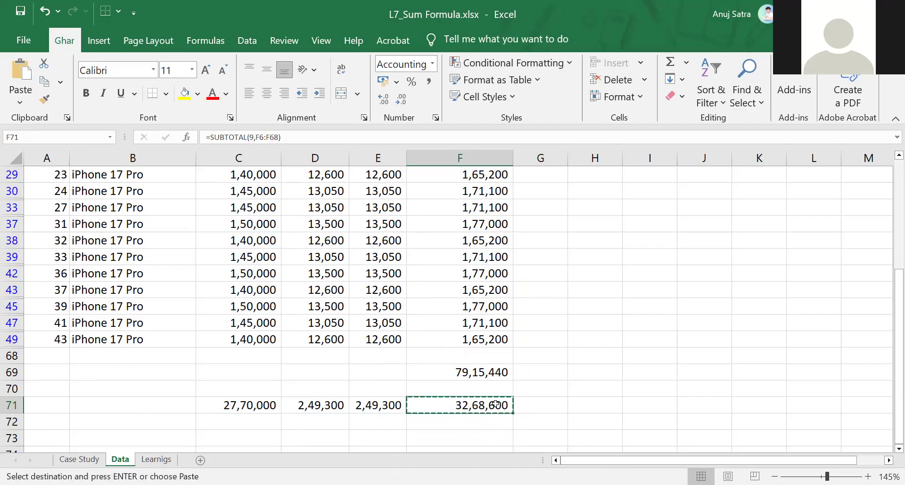
{"action": "left_click", "coordinate": [79, 460]}
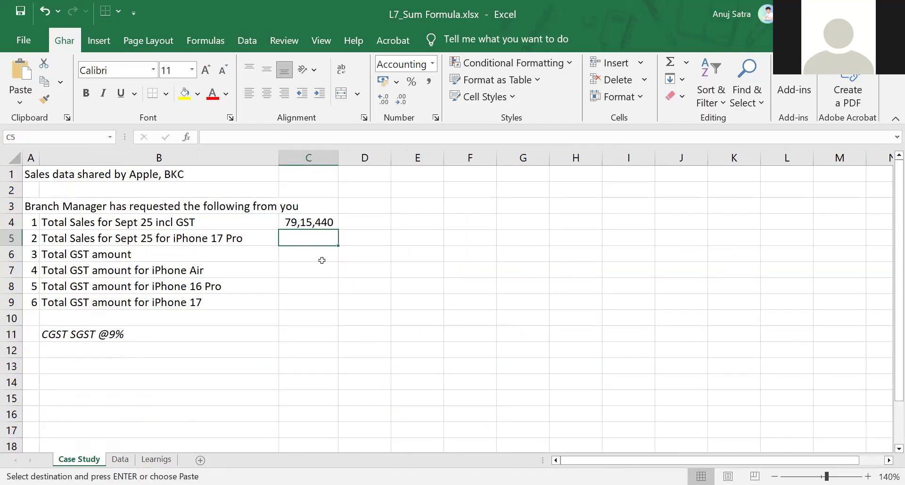
{"action": "key", "text": "ctrl+alt+v"}
{"action": "key", "text": "v"}
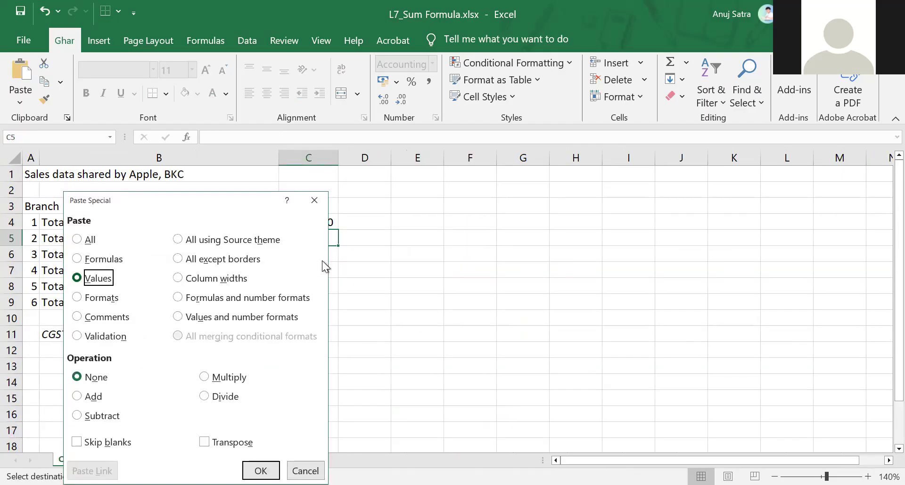
{"action": "key", "text": "Return"}
{"action": "key", "text": "Down"}
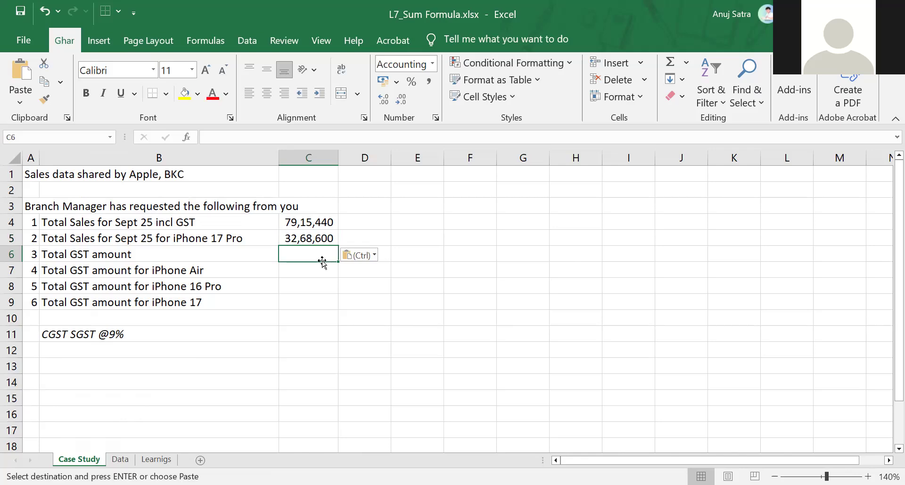
Step: Clear the filter from the Type column of the Data sheet
{"action": "left_click", "coordinate": [121, 459]}
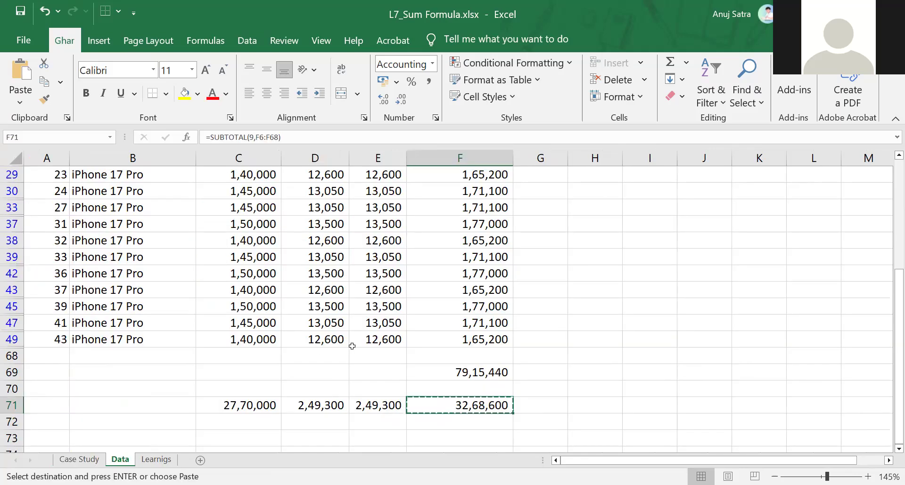
{"action": "left_click", "coordinate": [383, 340]}
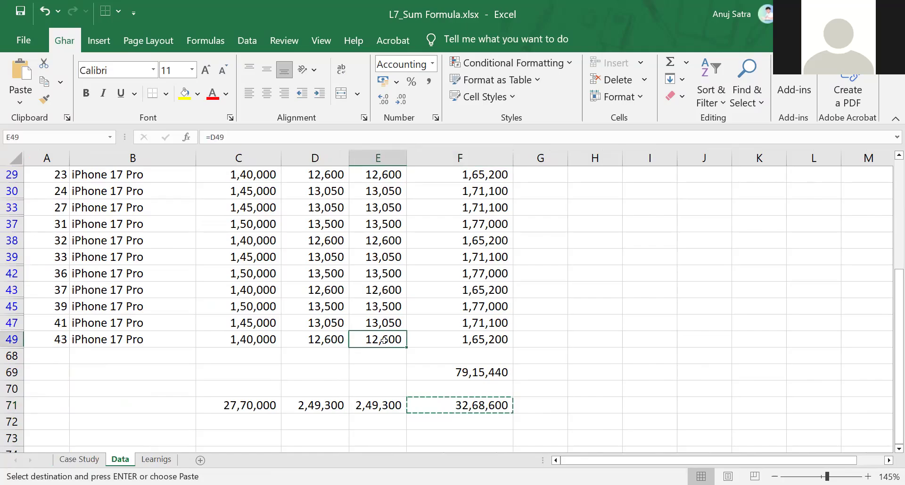
{"action": "key", "text": "ctrl+Up"}
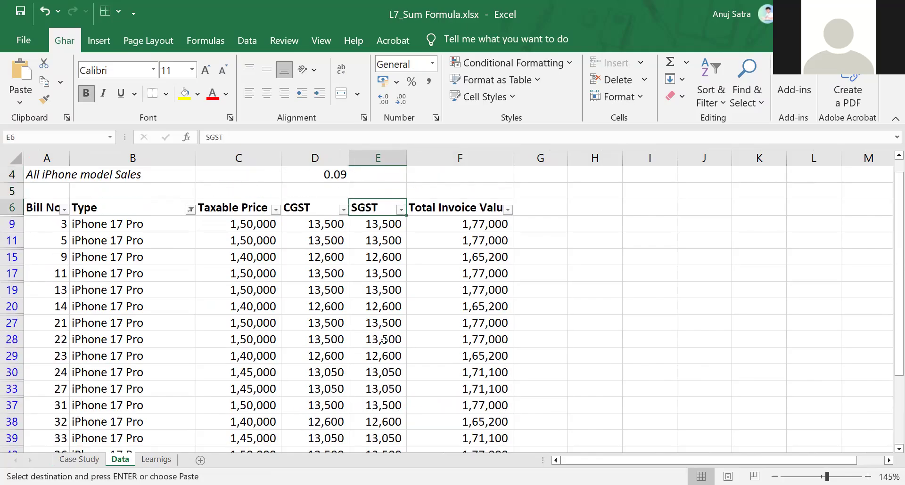
{"action": "key", "text": "Left"}
{"action": "key", "text": "Left"}
{"action": "key", "text": "Left"}
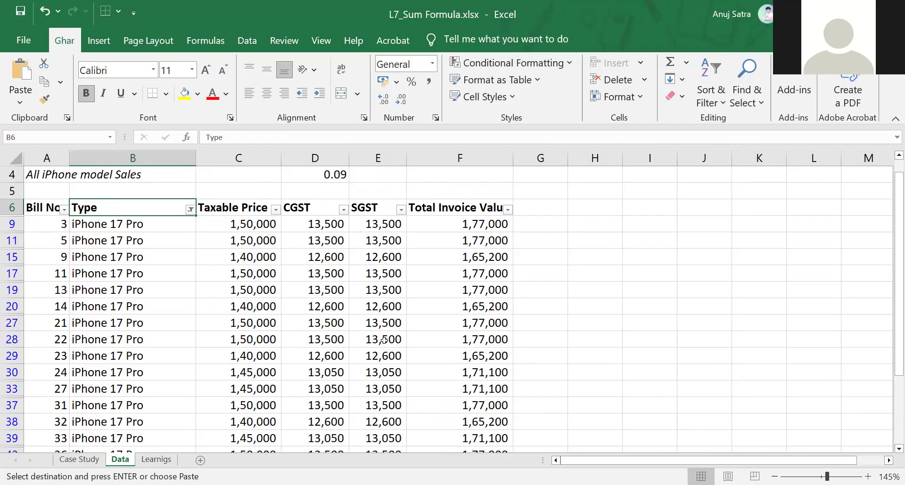
{"action": "key", "text": "alt+Down"}
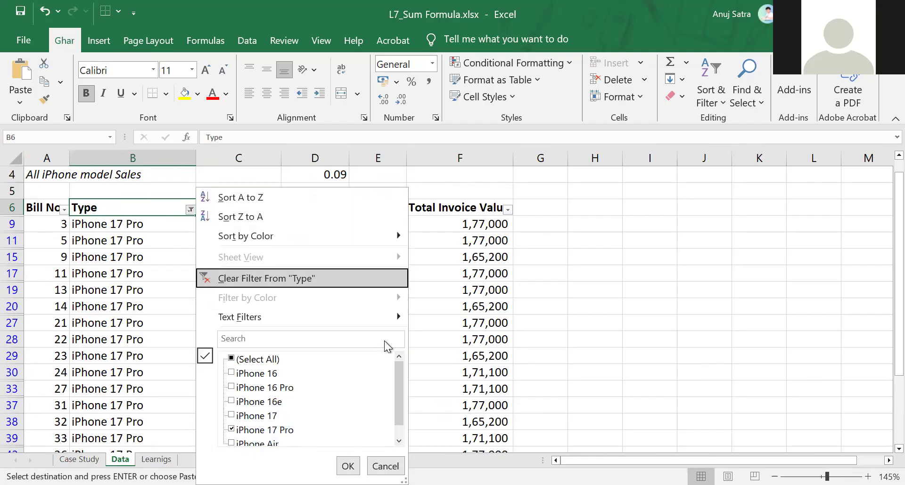
{"action": "key", "text": "Return"}
Step: Add the CGST and SGST subtotals in D73 with =D71+E71
{"action": "key", "text": "Down"}
{"action": "key", "text": "Down"}
{"action": "key", "text": "Down"}
{"action": "key", "text": "Down"}
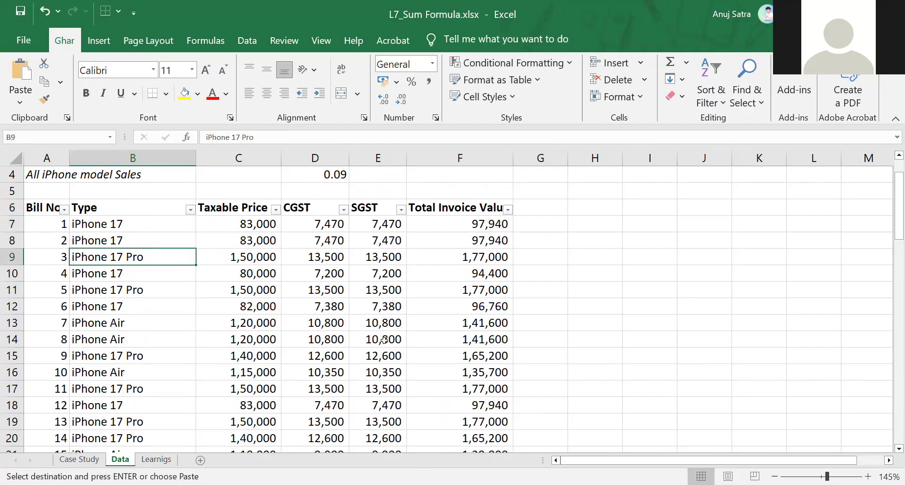
{"action": "key", "text": "ctrl+Down"}
{"action": "key", "text": "Down"}
{"action": "key", "text": "Down"}
{"action": "key", "text": "Down"}
{"action": "key", "text": "Down"}
{"action": "key", "text": "Down"}
{"action": "key", "text": "Down"}
{"action": "key", "text": "Down"}
{"action": "key", "text": "Down"}
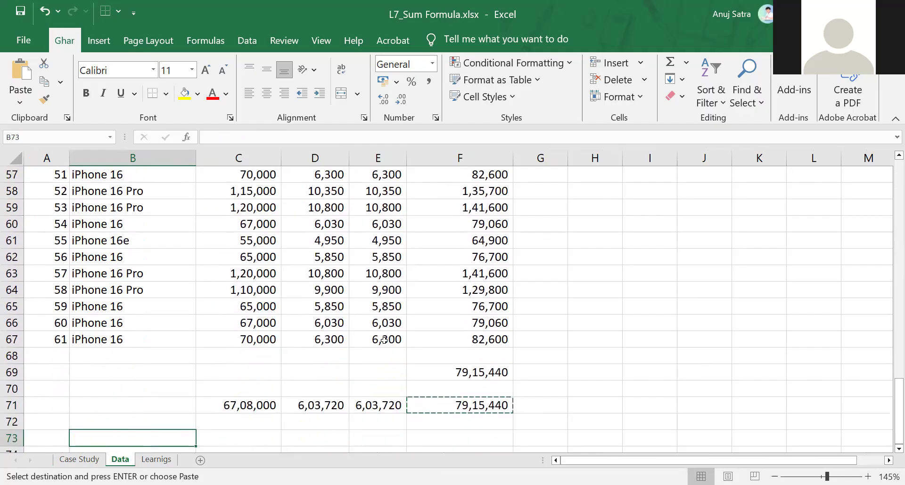
{"action": "key", "text": "Down"}
{"action": "key", "text": "Up"}
{"action": "key", "text": "Up"}
{"action": "key", "text": "Right"}
{"action": "key", "text": "Right"}
{"action": "key", "text": "Up"}
{"action": "type", "text": "="}
{"action": "key", "text": "Up"}
{"action": "key", "text": "Up"}
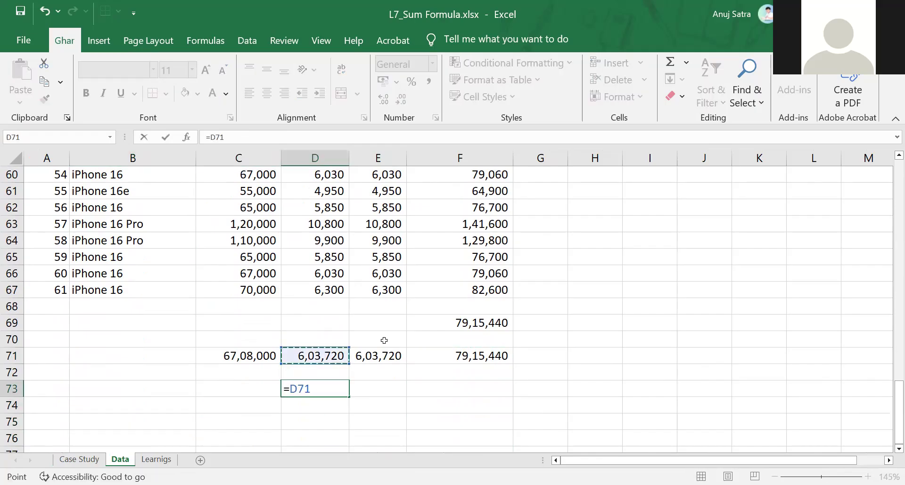
{"action": "type", "text": "+"}
{"action": "key", "text": "Up"}
{"action": "key", "text": "Up"}
{"action": "key", "text": "Right"}
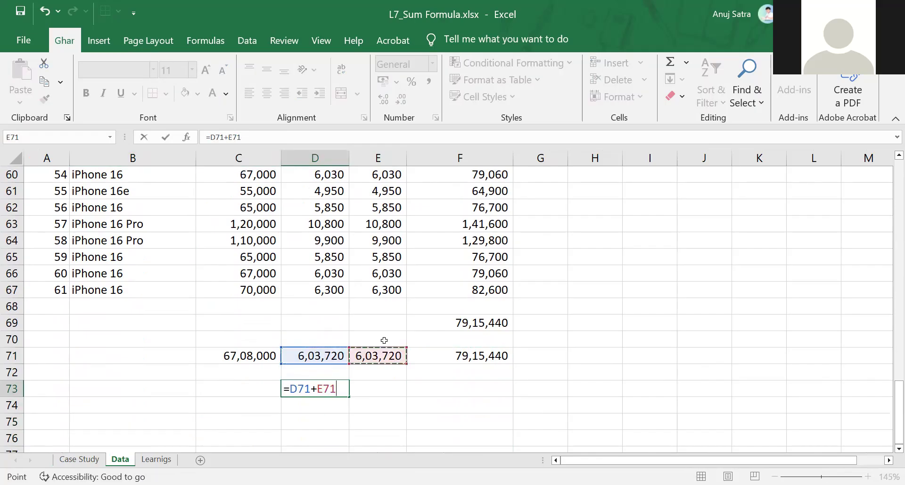
{"action": "key", "text": "Return"}
{"action": "key", "text": "Up"}
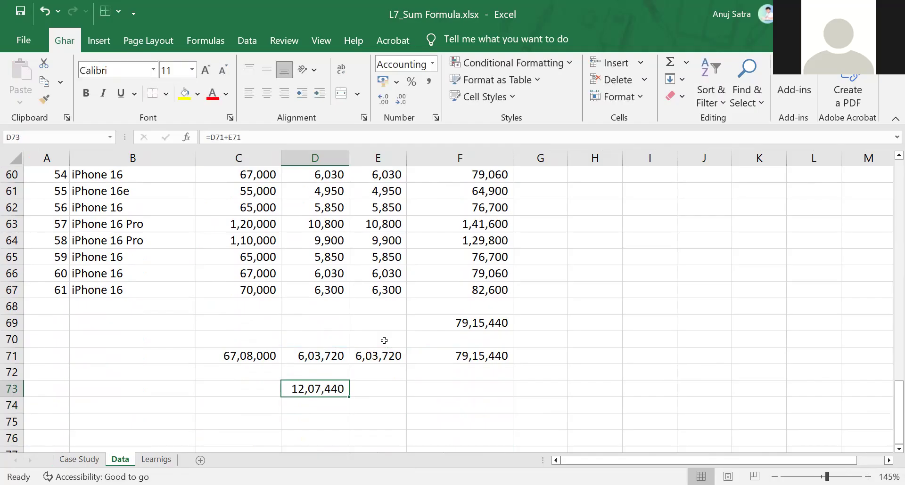
Step: Copy the combined GST in D73 and paste it as a value into C6 of Case Study for Total GST amount
{"action": "key", "text": "ctrl+c"}
{"action": "left_click", "coordinate": [79, 459]}
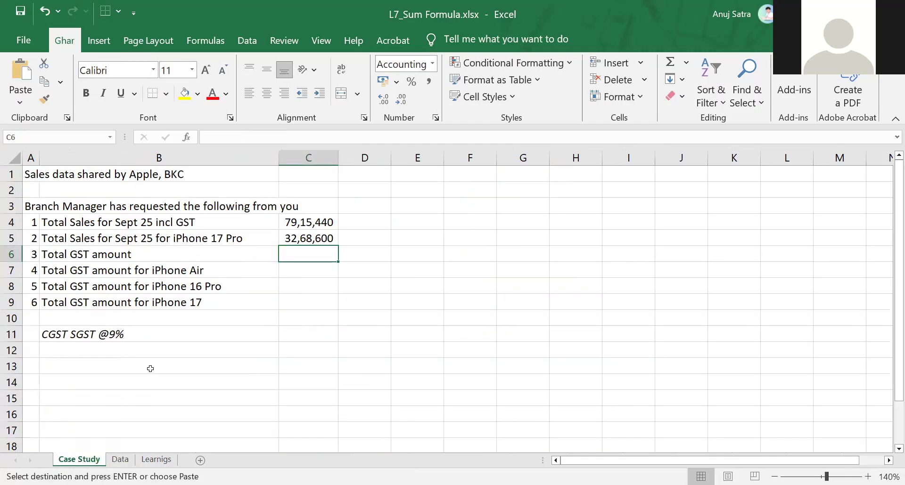
{"action": "key", "text": "ctrl+alt+v"}
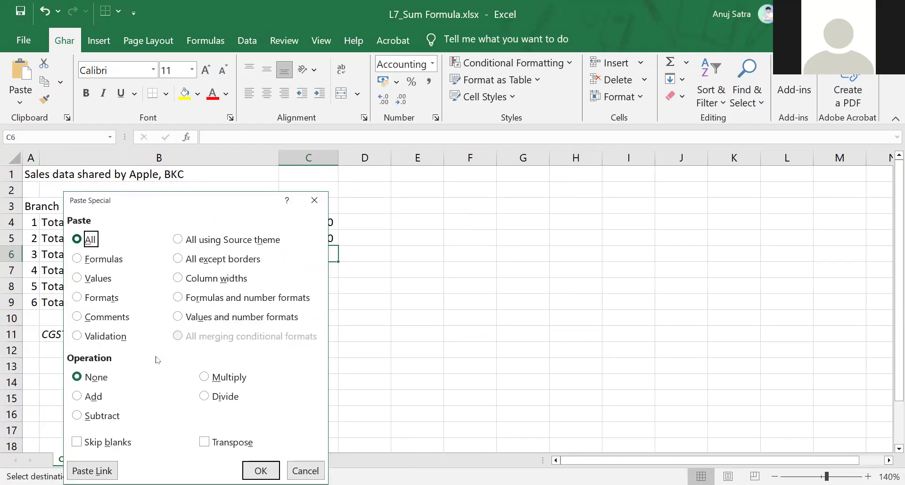
{"action": "key", "text": "v"}
{"action": "key", "text": "Return"}
{"action": "key", "text": "Down"}
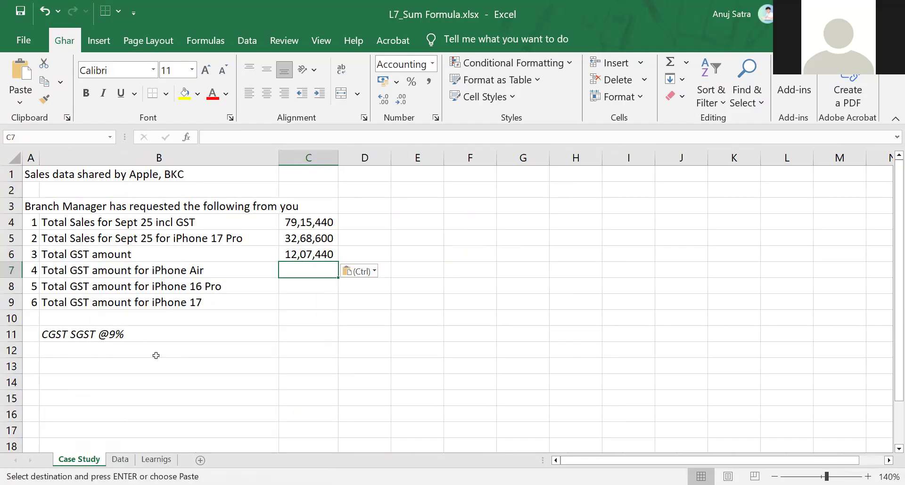
Step: Filter the Type column of the Data sheet to show only iPhone 17
{"action": "key", "text": "Left"}
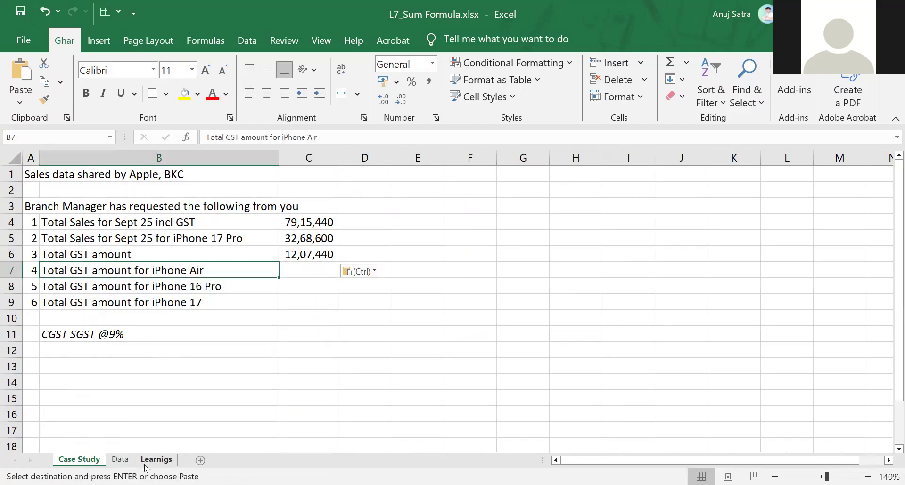
{"action": "left_click", "coordinate": [120, 459]}
{"action": "key", "text": "Up"}
{"action": "key", "text": "Up"}
{"action": "key", "text": "Up"}
{"action": "key", "text": "Up"}
{"action": "key", "text": "Up"}
{"action": "key", "text": "Up"}
{"action": "key", "text": "Up"}
{"action": "key", "text": "Up"}
{"action": "key", "text": "Up"}
{"action": "key", "text": "Up"}
{"action": "key", "text": "Up"}
{"action": "key", "text": "Up"}
{"action": "key", "text": "Up"}
{"action": "key", "text": "Up"}
{"action": "key", "text": "Up"}
{"action": "key", "text": "Up"}
{"action": "key", "text": "Up"}
{"action": "key", "text": "Up"}
{"action": "key", "text": "Up"}
{"action": "key", "text": "Up"}
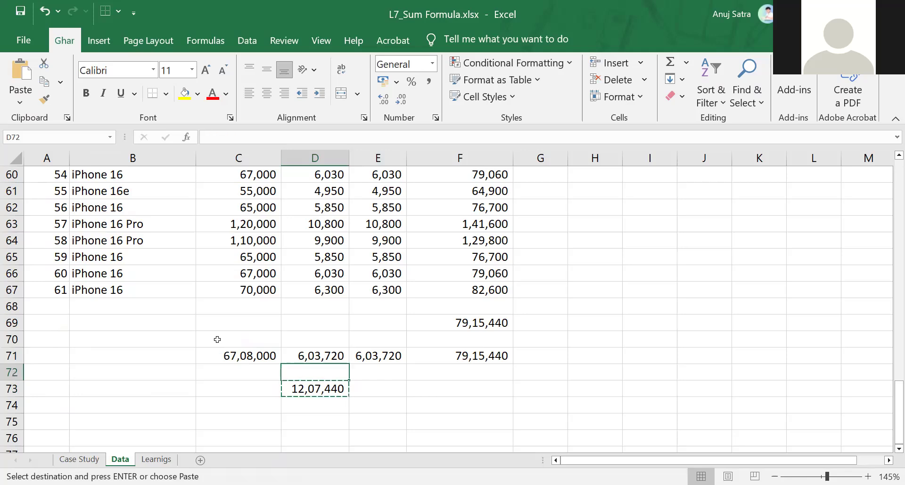
{"action": "key", "text": "Up"}
{"action": "key", "text": "Up"}
{"action": "key", "text": "Up"}
{"action": "key", "text": "Up"}
{"action": "key", "text": "Up"}
{"action": "key", "text": "Up"}
{"action": "key", "text": "Up"}
{"action": "key", "text": "Up"}
{"action": "key", "text": "Up"}
{"action": "key", "text": "Up"}
{"action": "key", "text": "Up"}
{"action": "key", "text": "Up"}
{"action": "key", "text": "Up"}
{"action": "key", "text": "Up"}
{"action": "key", "text": "Up"}
{"action": "key", "text": "Up"}
{"action": "key", "text": "Up"}
{"action": "key", "text": "Up"}
{"action": "key", "text": "Up"}
{"action": "key", "text": "Up"}
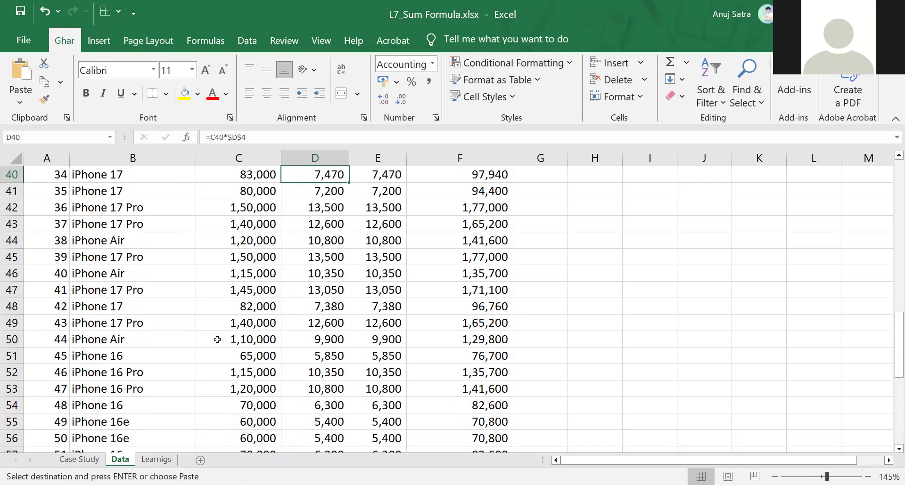
{"action": "key", "text": "Up"}
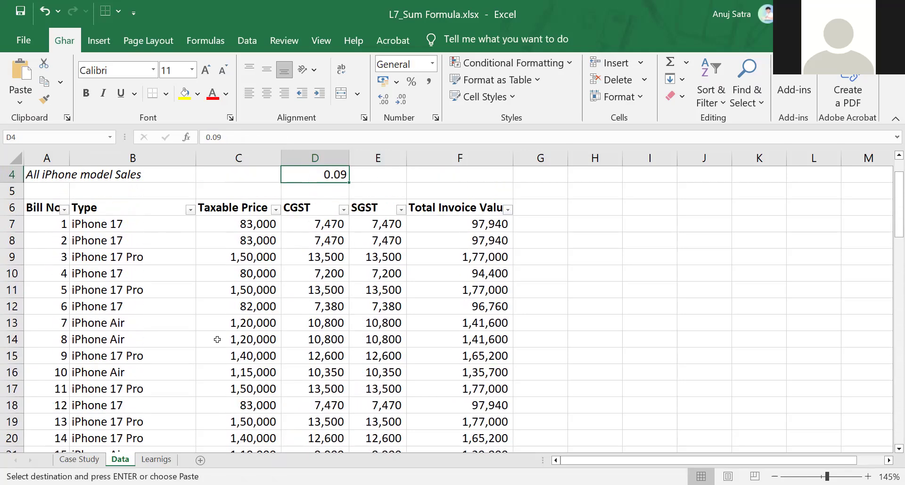
{"action": "key", "text": "Left"}
{"action": "key", "text": "Left"}
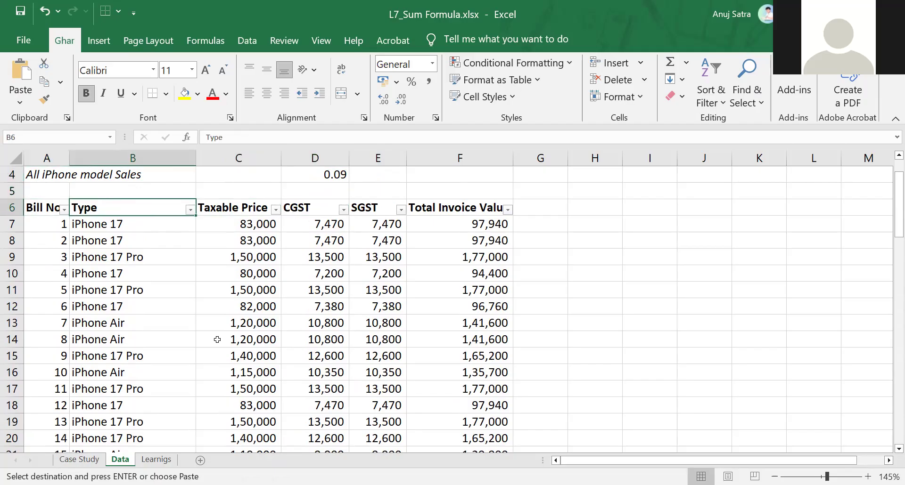
{"action": "key", "text": "alt+Down"}
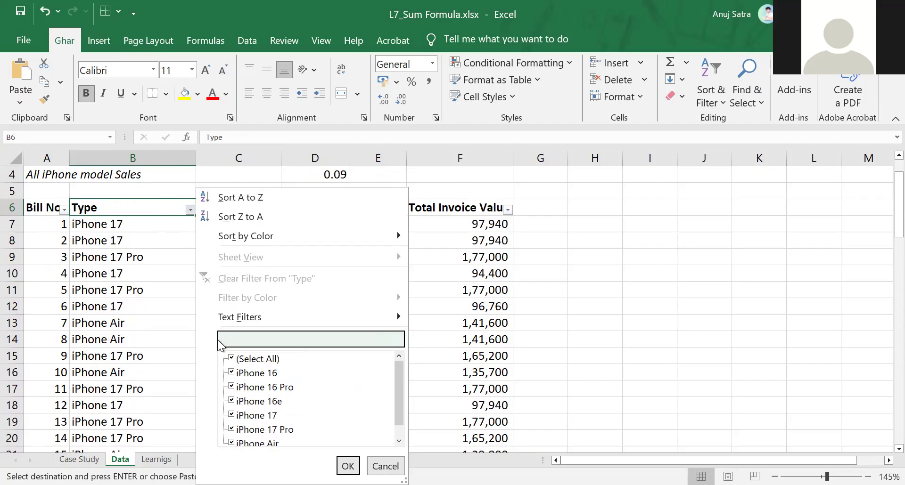
{"action": "key", "text": "Tab"}
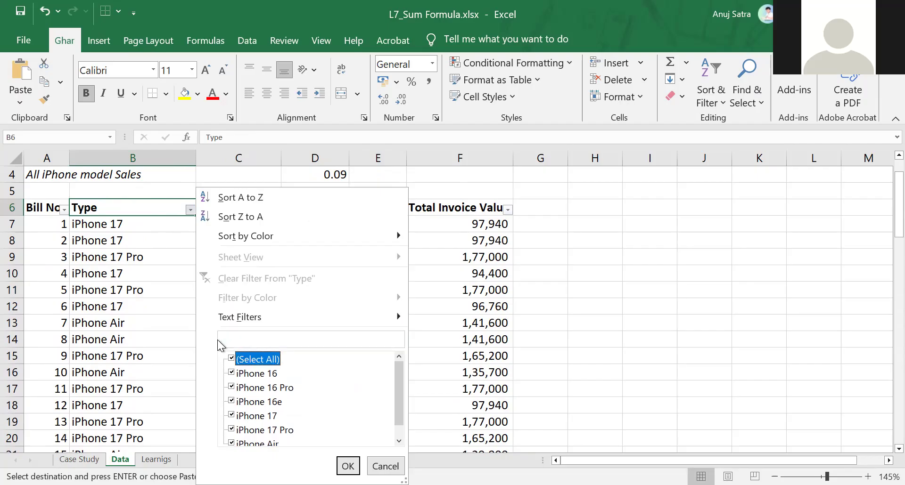
{"action": "key", "text": "space"}
{"action": "key", "text": "Down"}
{"action": "key", "text": "Down"}
{"action": "key", "text": "Down"}
{"action": "key", "text": "Down"}
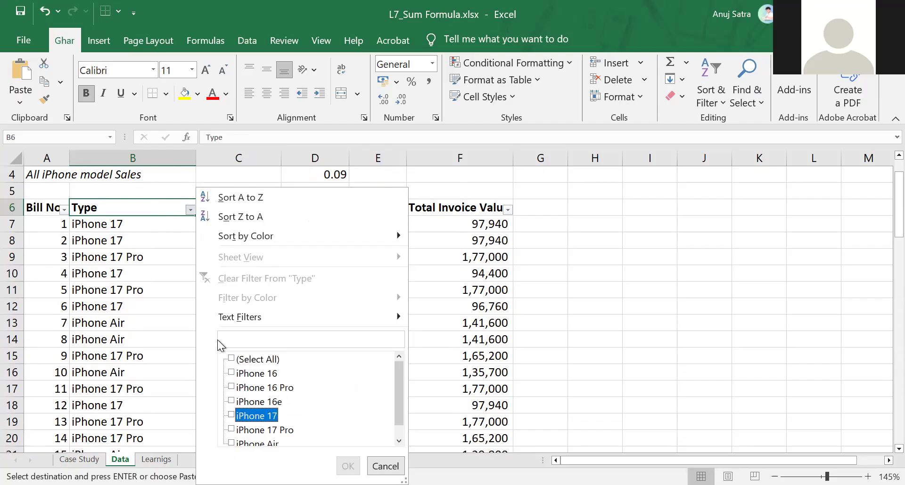
{"action": "key", "text": "space"}
{"action": "key", "text": "Escape"}
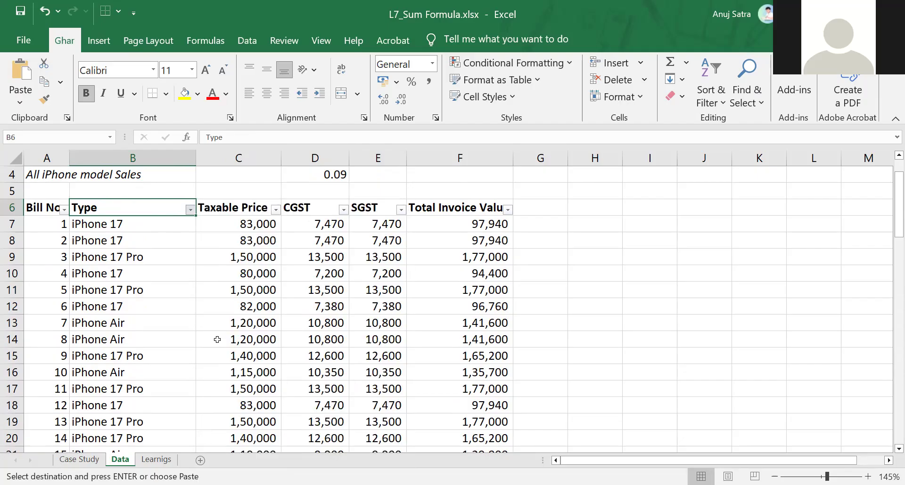
Step: Recheck the fourth request in Case Study and change the Type filter in the Data sheet to show only iPhone Air
{"action": "left_click", "coordinate": [79, 459]}
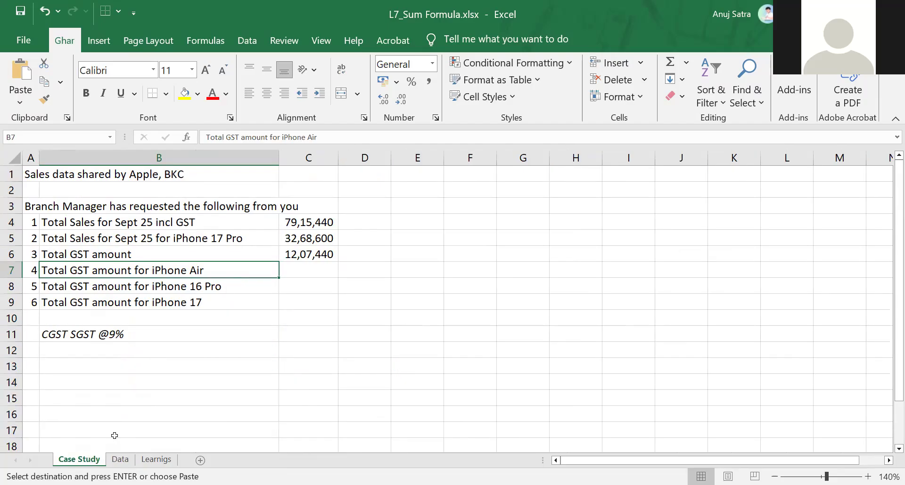
{"action": "left_click", "coordinate": [120, 460]}
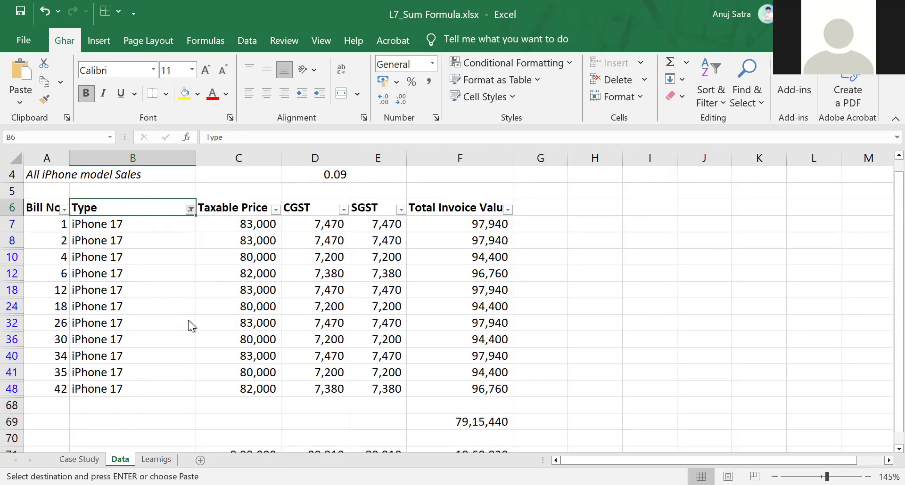
{"action": "key", "text": "alt+Down"}
{"action": "key", "text": "Down"}
{"action": "key", "text": "Down"}
{"action": "key", "text": "Down"}
{"action": "key", "text": "Down"}
{"action": "key", "text": "Down"}
{"action": "key", "text": "Down"}
{"action": "key", "text": "Down"}
{"action": "key", "text": "Down"}
{"action": "key", "text": "Down"}
{"action": "key", "text": "Down"}
{"action": "key", "text": "space"}
{"action": "key", "text": "Down"}
{"action": "key", "text": "Down"}
{"action": "key", "text": "space"}
{"action": "key", "text": "Tab"}
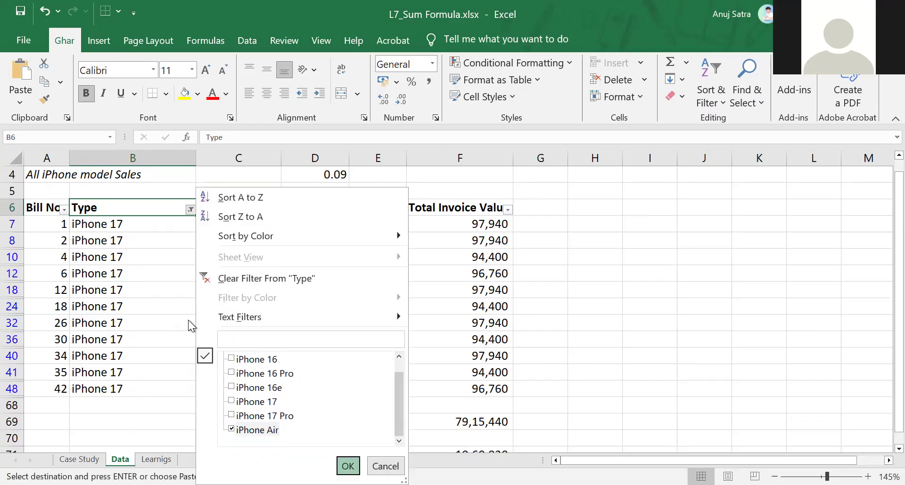
{"action": "key", "text": "Return"}
Step: Paste the iPhone Air combined GST from D73 of the Data sheet as a value into C7 of Case Study
{"action": "left_click", "coordinate": [298, 290]}
{"action": "key", "text": "Down"}
{"action": "key", "text": "Down"}
{"action": "key", "text": "Down"}
{"action": "key", "text": "Down"}
{"action": "key", "text": "Down"}
{"action": "key", "text": "Down"}
{"action": "key", "text": "Down"}
{"action": "key", "text": "Down"}
{"action": "key", "text": "Down"}
{"action": "key", "text": "Down"}
{"action": "key", "text": "Down"}
{"action": "key", "text": "Down"}
{"action": "key", "text": "Down"}
{"action": "key", "text": "Down"}
{"action": "key", "text": "Down"}
{"action": "key", "text": "Down"}
{"action": "key", "text": "Up"}
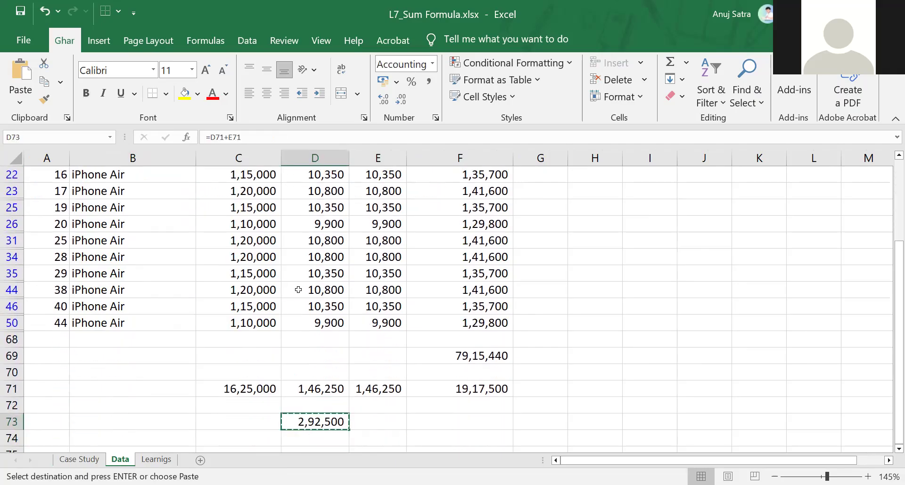
{"action": "left_click", "coordinate": [87, 460]}
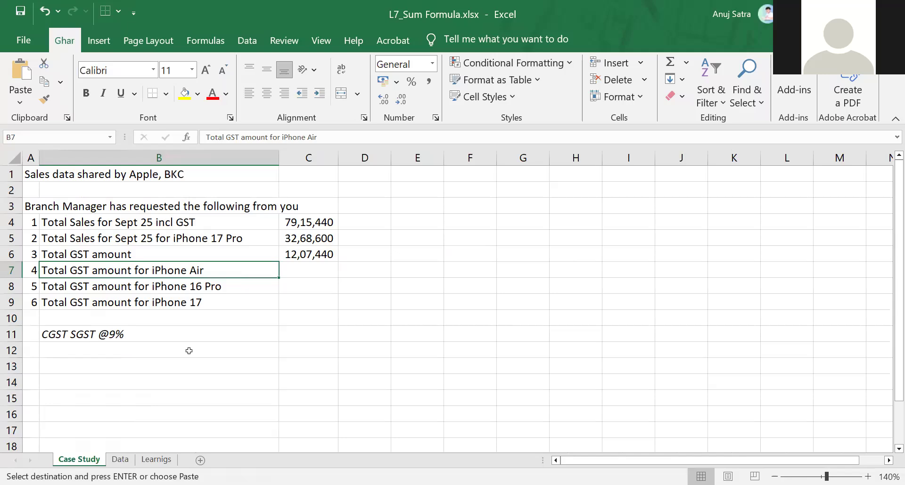
{"action": "left_click", "coordinate": [310, 275]}
{"action": "key", "text": "ctrl+alt+v"}
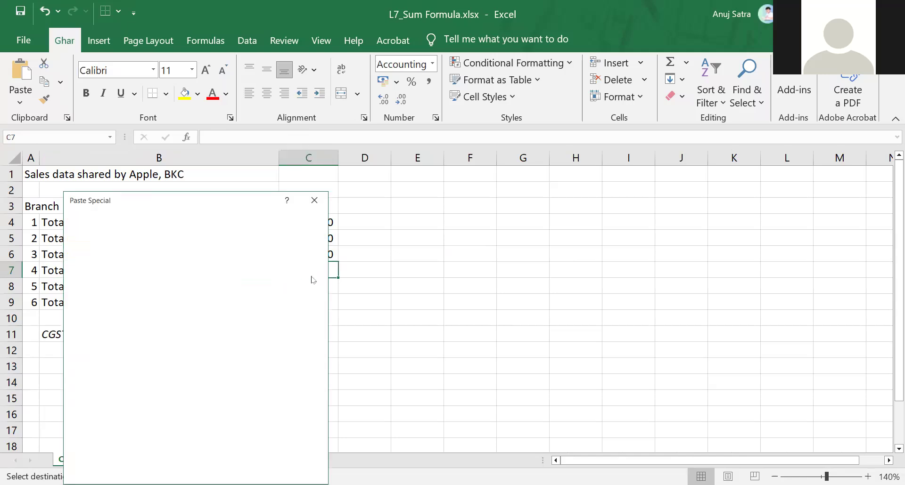
{"action": "key", "text": "Return"}
{"action": "key", "text": "Down"}
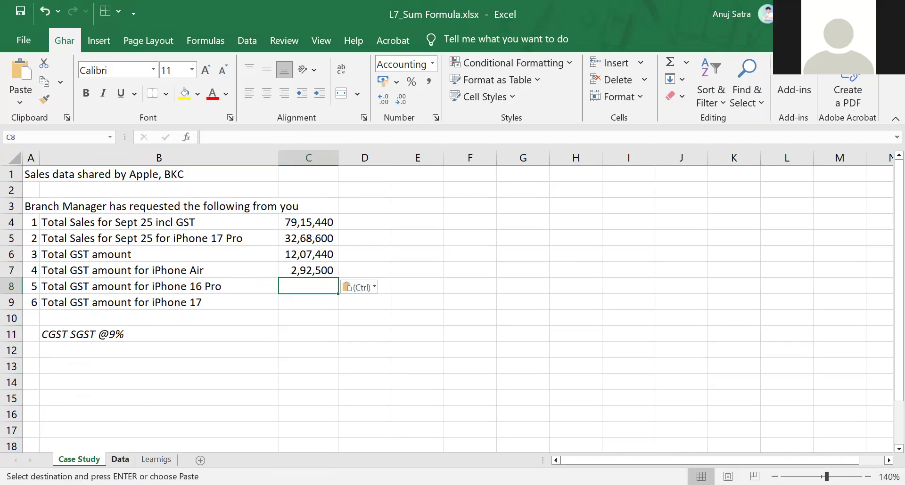
Step: Change the Type filter in the Data sheet to show only iPhone 16 Pro
{"action": "left_click", "coordinate": [120, 459]}
{"action": "key", "text": "Up"}
{"action": "key", "text": "Up"}
{"action": "key", "text": "Up"}
{"action": "key", "text": "Up"}
{"action": "key", "text": "Up"}
{"action": "key", "text": "Up"}
{"action": "key", "text": "Up"}
{"action": "key", "text": "Up"}
{"action": "key", "text": "Up"}
{"action": "key", "text": "Up"}
{"action": "key", "text": "Up"}
{"action": "key", "text": "Up"}
{"action": "key", "text": "Up"}
{"action": "key", "text": "Up"}
{"action": "key", "text": "Up"}
{"action": "key", "text": "Up"}
{"action": "key", "text": "Up"}
{"action": "key", "text": "Up"}
{"action": "key", "text": "Up"}
{"action": "key", "text": "Up"}
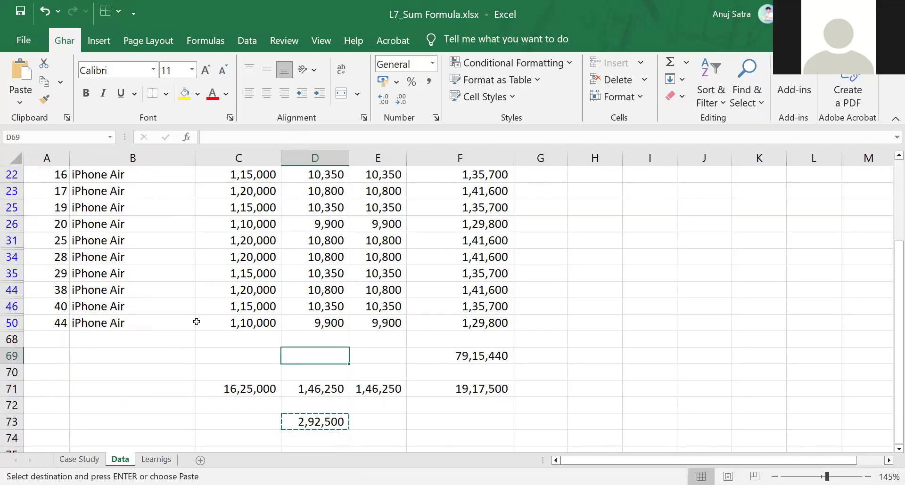
{"action": "key", "text": "Down"}
{"action": "key", "text": "Left"}
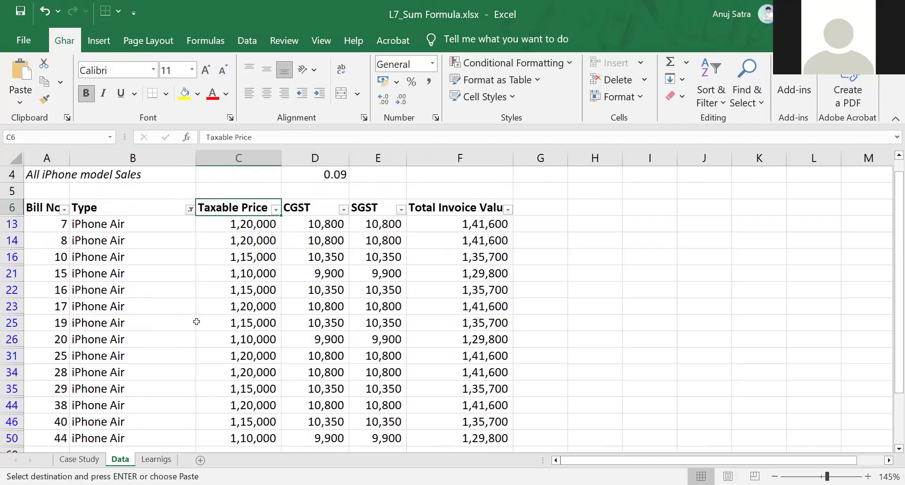
{"action": "key", "text": "Left"}
{"action": "key", "text": "alt+Down"}
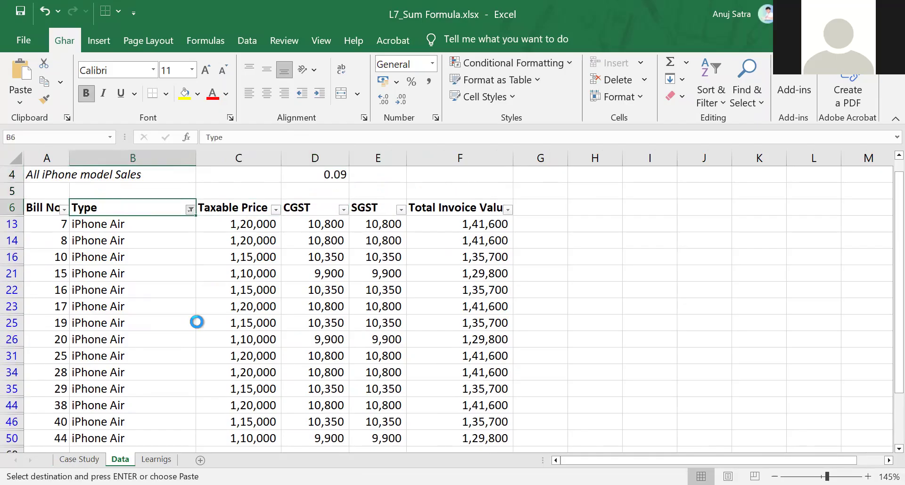
{"action": "key", "text": "Down"}
{"action": "key", "text": "Down"}
{"action": "key", "text": "Down"}
{"action": "key", "text": "Down"}
{"action": "key", "text": "Down"}
{"action": "key", "text": "Down"}
{"action": "key", "text": "Down"}
{"action": "key", "text": "Down"}
{"action": "key", "text": "Down"}
{"action": "key", "text": "Down"}
{"action": "key", "text": "Down"}
{"action": "key", "text": "Down"}
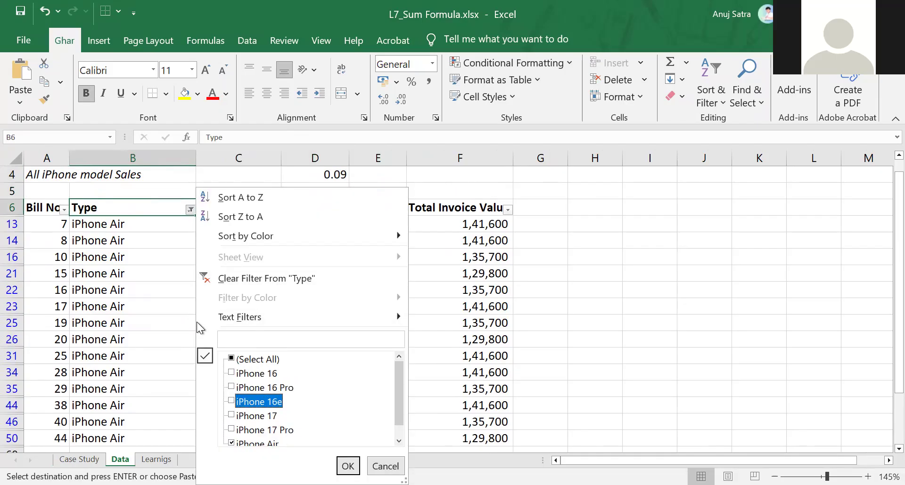
{"action": "key", "text": "Down"}
{"action": "key", "text": "Down"}
{"action": "key", "text": "Down"}
{"action": "key", "text": "space"}
{"action": "key", "text": "Up"}
{"action": "key", "text": "Up"}
{"action": "key", "text": "Up"}
{"action": "key", "text": "Up"}
{"action": "key", "text": "space"}
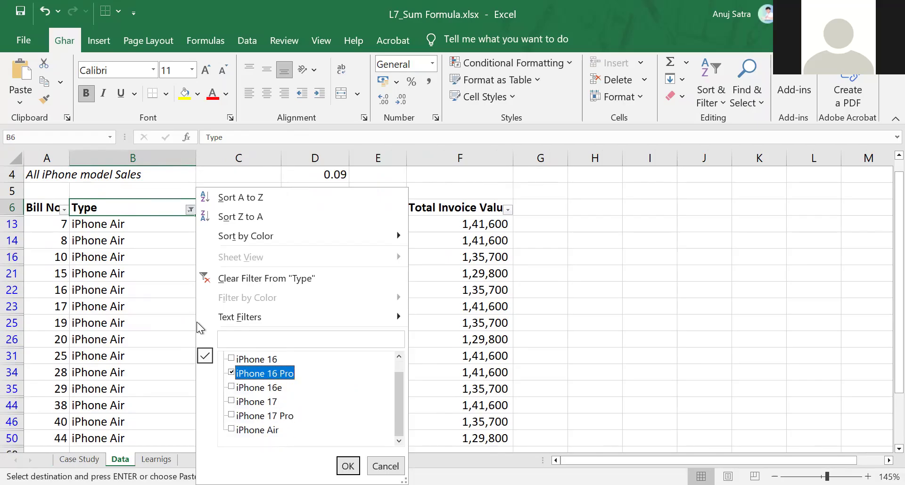
{"action": "key", "text": "Tab"}
{"action": "key", "text": "Return"}
Step: Paste the iPhone 16 Pro combined GST from D73 as a value into C8 of Case Study
{"action": "key", "text": "Down"}
{"action": "key", "text": "Down"}
{"action": "key", "text": "Down"}
{"action": "key", "text": "Down"}
{"action": "key", "text": "Down"}
{"action": "key", "text": "Down"}
{"action": "key", "text": "Down"}
{"action": "key", "text": "Down"}
{"action": "key", "text": "Down"}
{"action": "key", "text": "Down"}
{"action": "key", "text": "Down"}
{"action": "key", "text": "Down"}
{"action": "key", "text": "Right"}
{"action": "key", "text": "Right"}
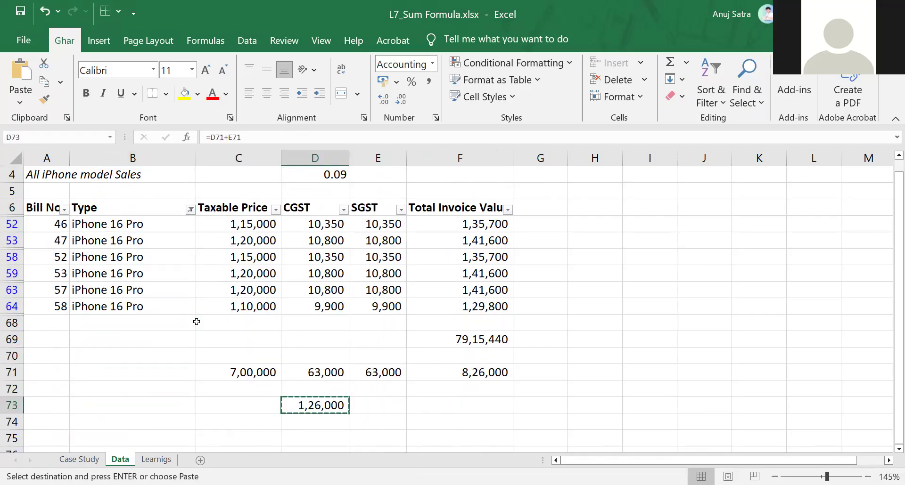
{"action": "left_click", "coordinate": [79, 459]}
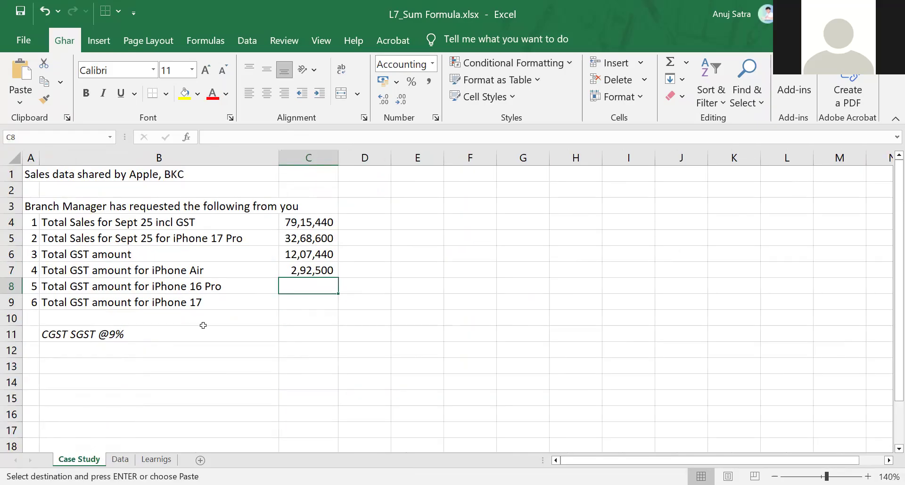
{"action": "key", "text": "ctrl+alt+v"}
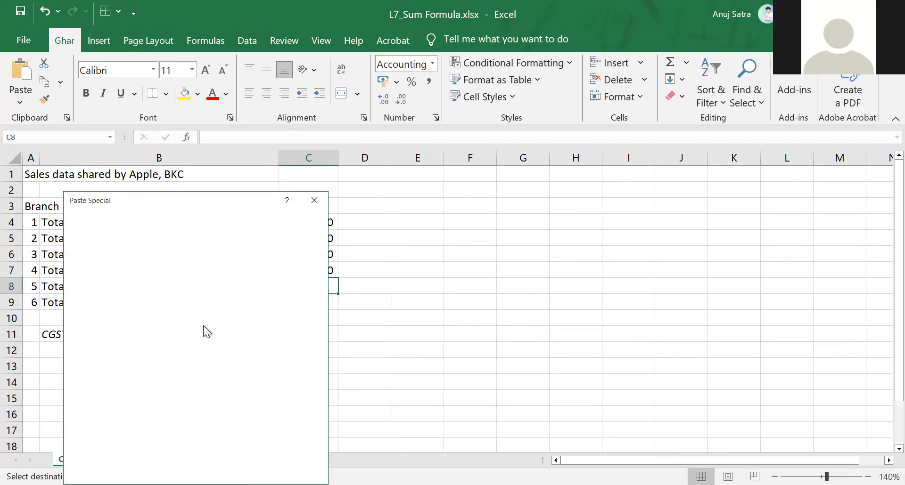
{"action": "key", "text": "Return"}
{"action": "key", "text": "Down"}
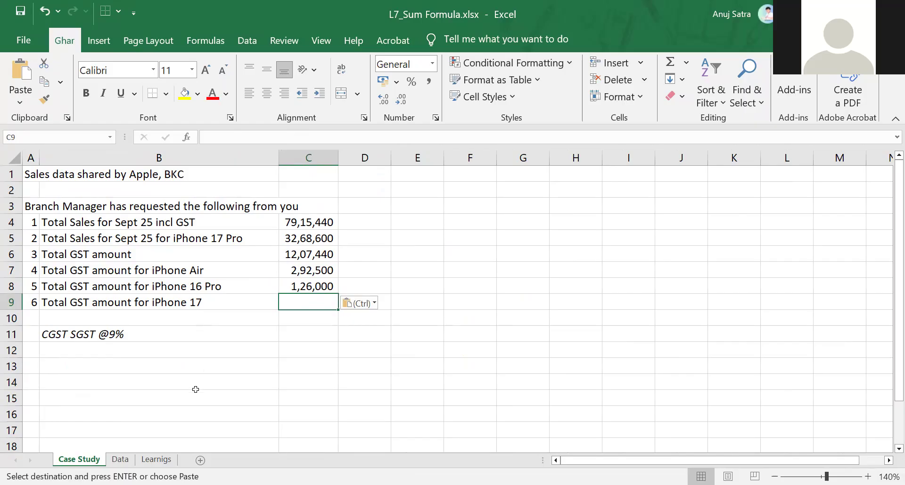
Step: Change the Type filter in the Data sheet from iPhone 16 Pro to show only iPhone 17
{"action": "left_click", "coordinate": [120, 460]}
{"action": "key", "text": "Up"}
{"action": "key", "text": "Up"}
{"action": "key", "text": "Up"}
{"action": "key", "text": "Up"}
{"action": "key", "text": "Up"}
{"action": "key", "text": "Up"}
{"action": "key", "text": "Up"}
{"action": "key", "text": "Up"}
{"action": "key", "text": "Up"}
{"action": "key", "text": "Up"}
{"action": "key", "text": "Up"}
{"action": "key", "text": "Up"}
{"action": "key", "text": "Left"}
{"action": "key", "text": "Left"}
{"action": "key", "text": "alt+Down"}
{"action": "key", "text": "Down"}
{"action": "key", "text": "Down"}
{"action": "key", "text": "Down"}
{"action": "key", "text": "Down"}
{"action": "key", "text": "Down"}
{"action": "key", "text": "Down"}
{"action": "key", "text": "Down"}
{"action": "key", "text": "Down"}
{"action": "key", "text": "Down"}
{"action": "key", "text": "Down"}
{"action": "key", "text": "Down"}
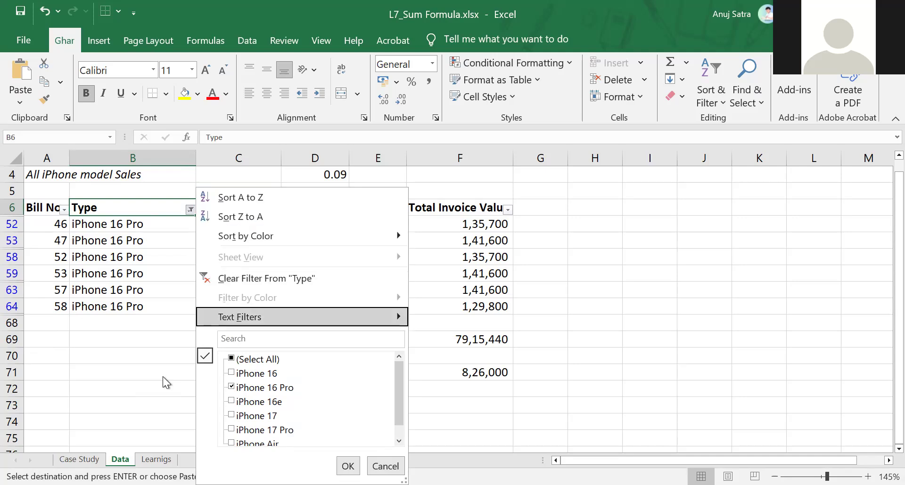
{"action": "key", "text": "space"}
{"action": "key", "text": "Down"}
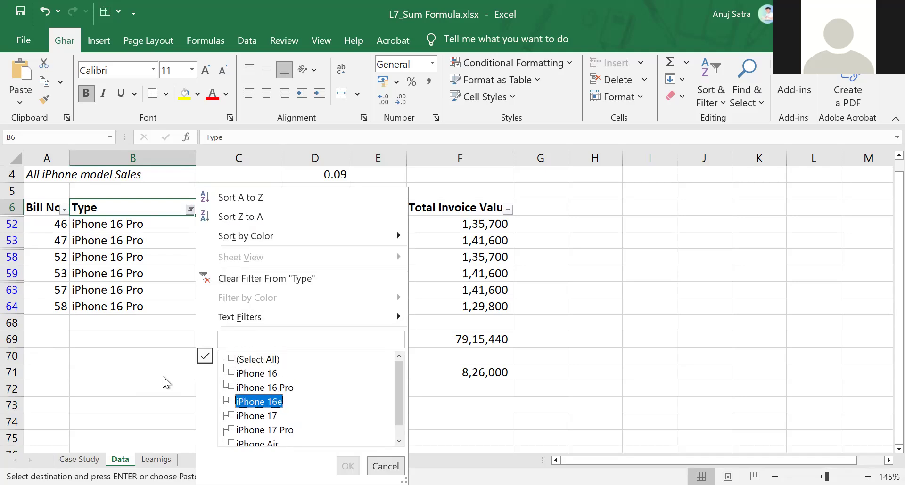
{"action": "key", "text": "Down"}
{"action": "key", "text": "space"}
{"action": "key", "text": "Tab"}
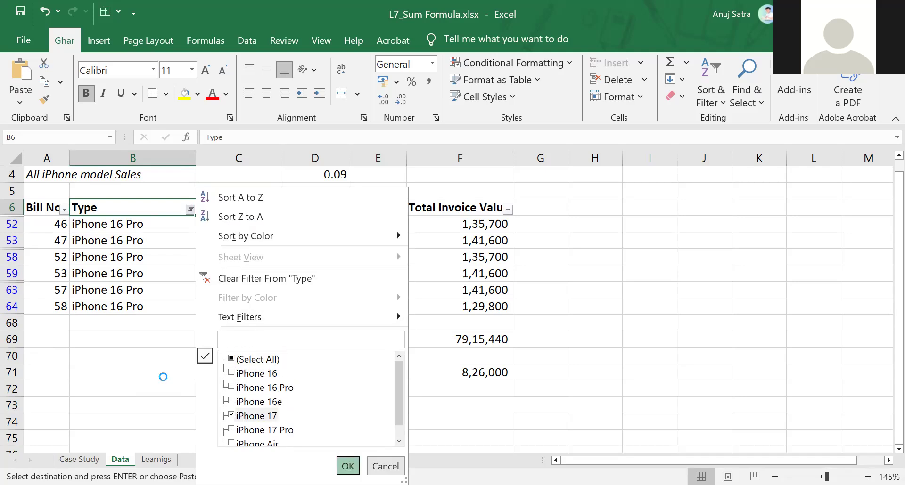
{"action": "key", "text": "Return"}
Step: Paste the iPhone 17 combined GST from D73 as a value into C9 of Case Study and format it in comma style without decimals
{"action": "key", "text": "Down"}
{"action": "key", "text": "Down"}
{"action": "key", "text": "Down"}
{"action": "key", "text": "Down"}
{"action": "key", "text": "Down"}
{"action": "key", "text": "Down"}
{"action": "key", "text": "Down"}
{"action": "key", "text": "Down"}
{"action": "key", "text": "Down"}
{"action": "key", "text": "Down"}
{"action": "key", "text": "Down"}
{"action": "key", "text": "Down"}
{"action": "key", "text": "Down"}
{"action": "key", "text": "Down"}
{"action": "key", "text": "Down"}
{"action": "key", "text": "Down"}
{"action": "key", "text": "Down"}
{"action": "key", "text": "Right"}
{"action": "key", "text": "Right"}
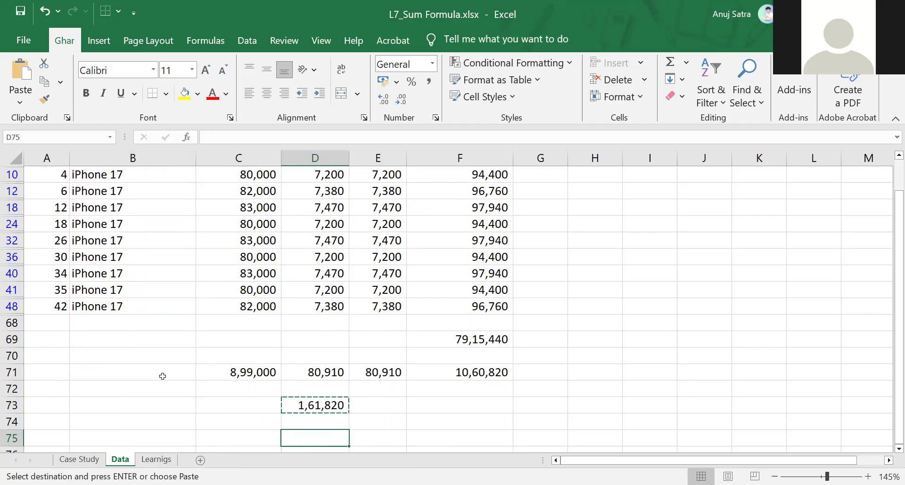
{"action": "key", "text": "Up"}
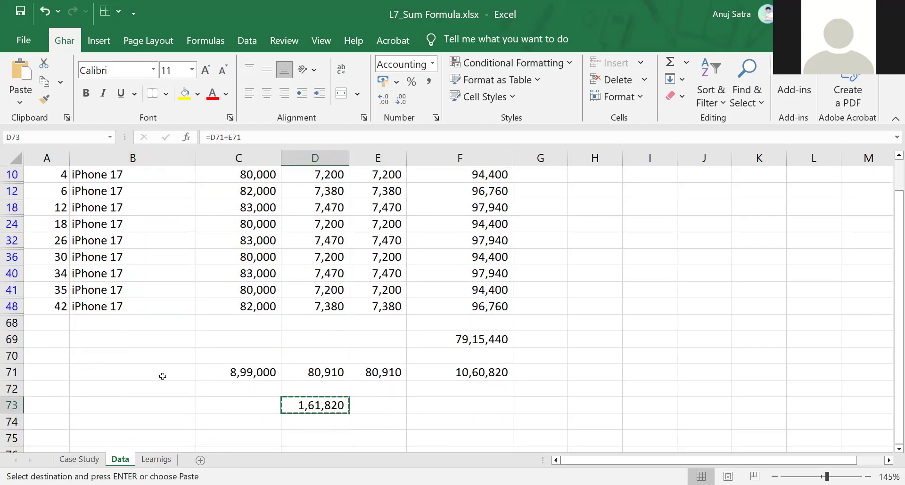
{"action": "left_click", "coordinate": [89, 461]}
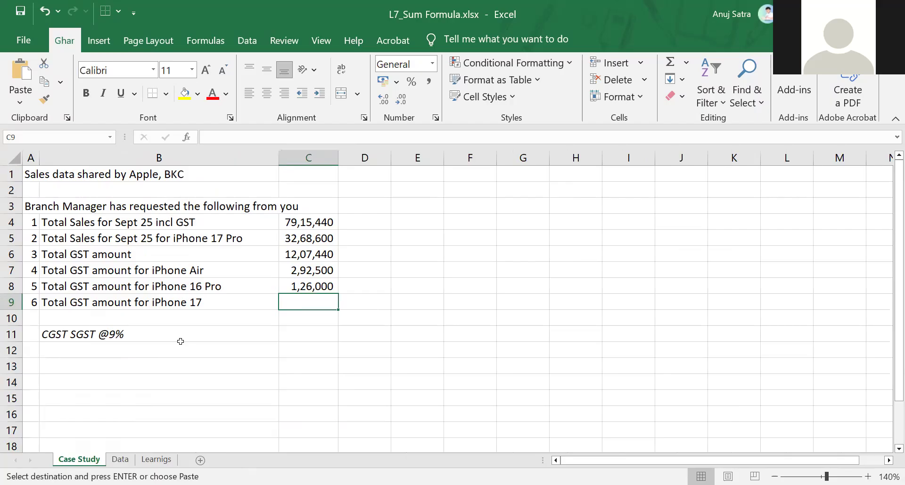
{"action": "key", "text": "ctrl+alt+v"}
{"action": "key", "text": "v"}
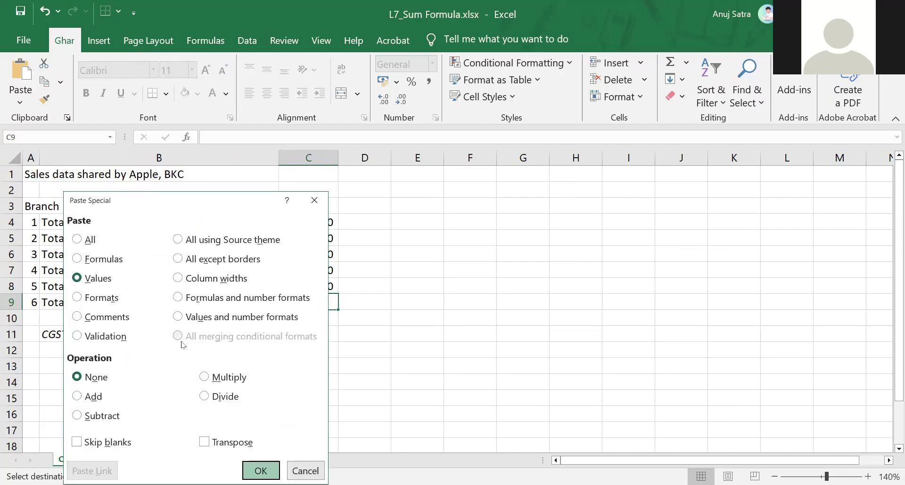
{"action": "key", "text": "Return"}
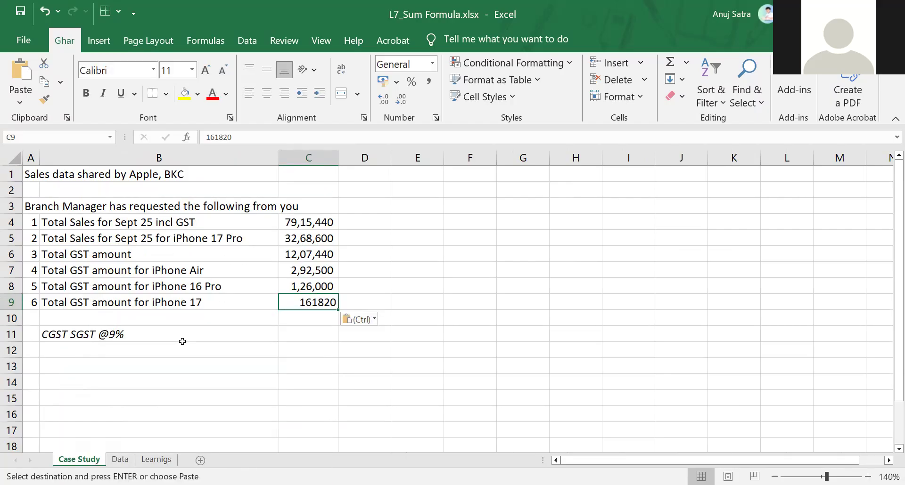
{"action": "left_click", "coordinate": [434, 85]}
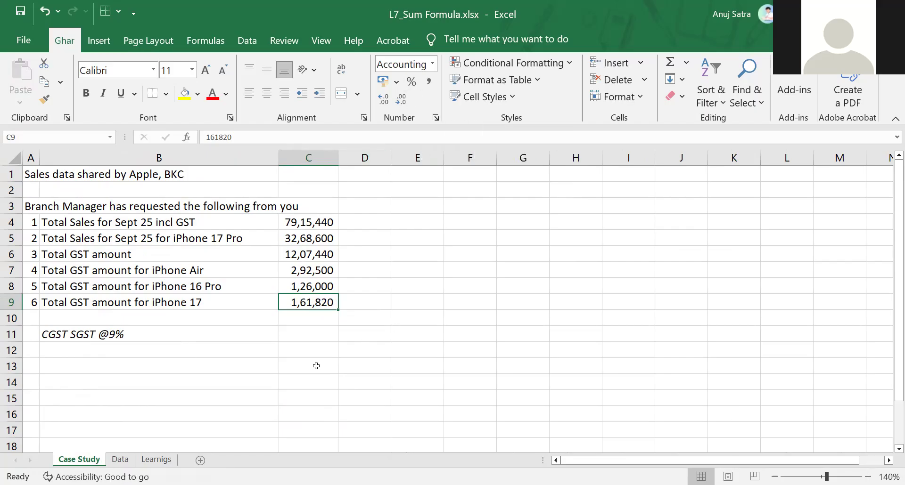
{"action": "left_click", "coordinate": [121, 460]}
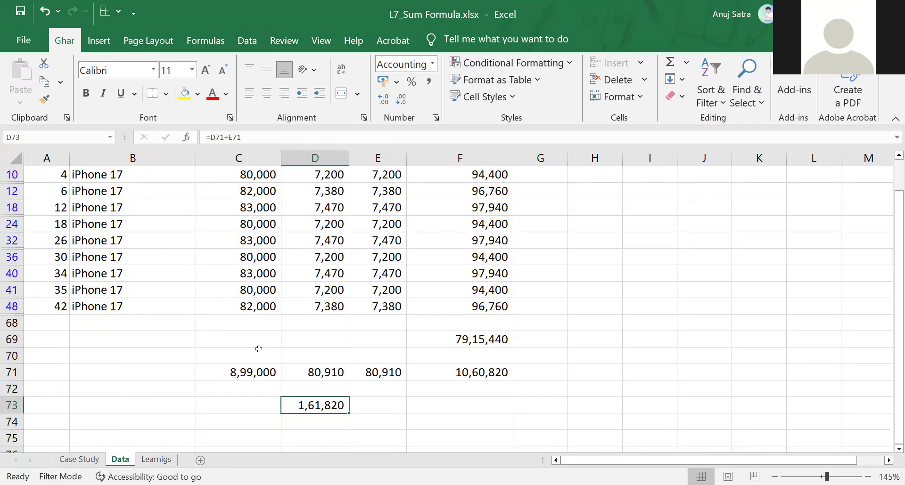
{"action": "scroll", "coordinate": [258, 349], "scroll_direction": "up", "scroll_amount": 3}
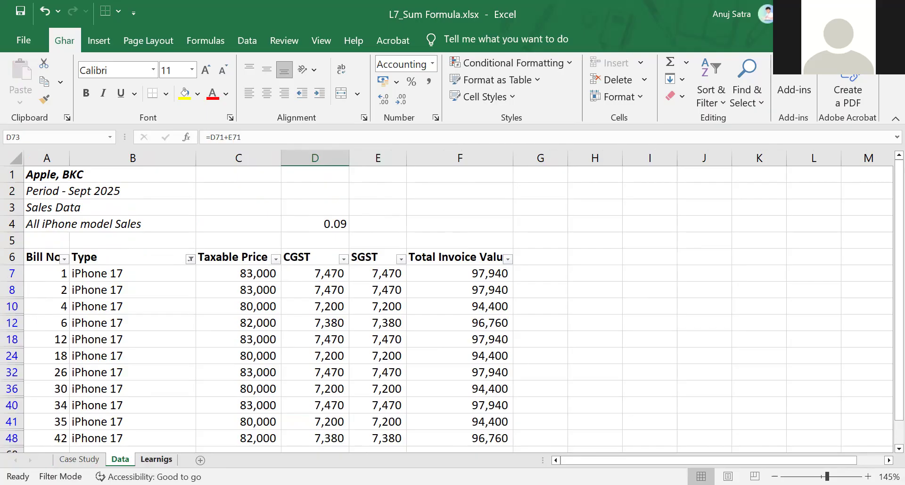
Step: Enter "filter shortcut" in A3 and "sum" in A4 of the Learnigs sheet
{"action": "left_click", "coordinate": [156, 460]}
{"action": "key", "text": "Up"}
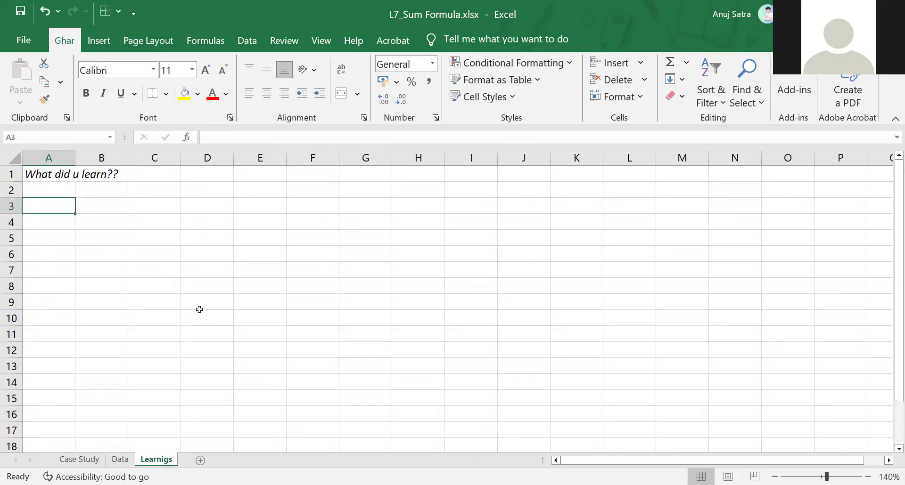
{"action": "type", "text": "filter"}
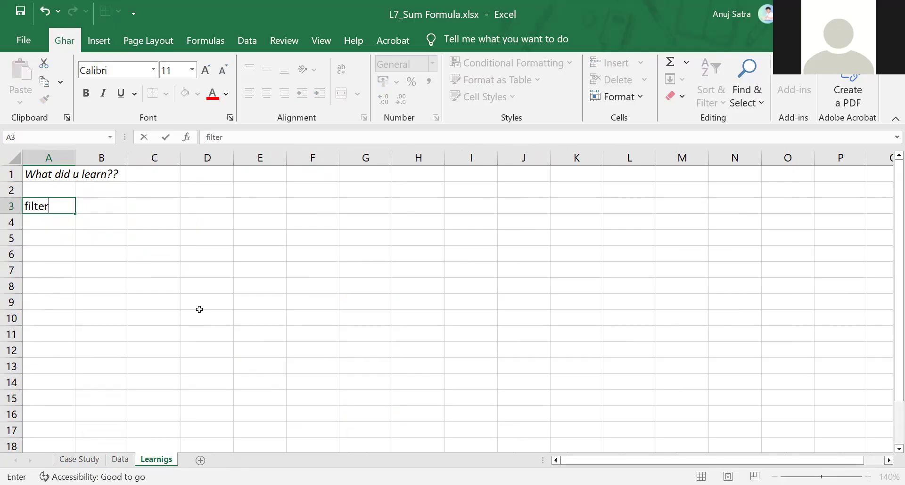
{"action": "type", "text": " shortcut"}
{"action": "key", "text": "Return"}
{"action": "type", "text": "sum"}
{"action": "key", "text": "Return"}
Step: Add "cell referncing" in A5 and "subtotal" in A6 to the list of learnings
{"action": "type", "text": "ce"}
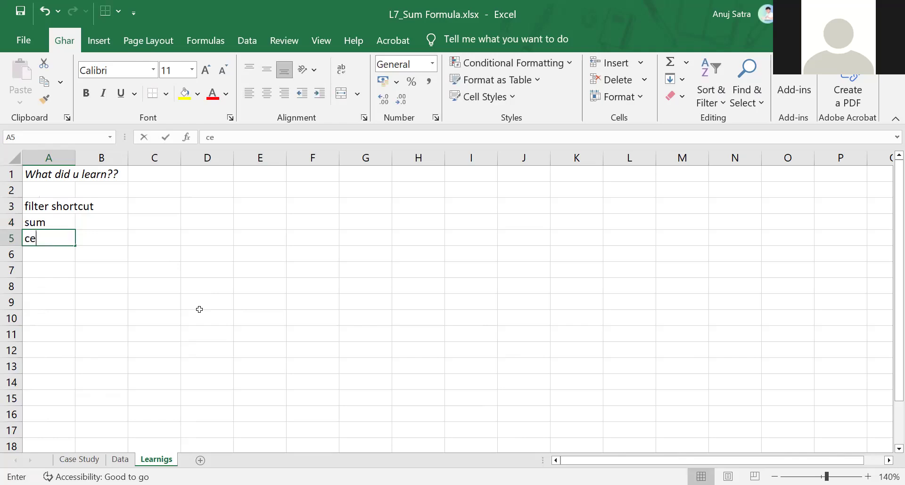
{"action": "type", "text": "ll refer"}
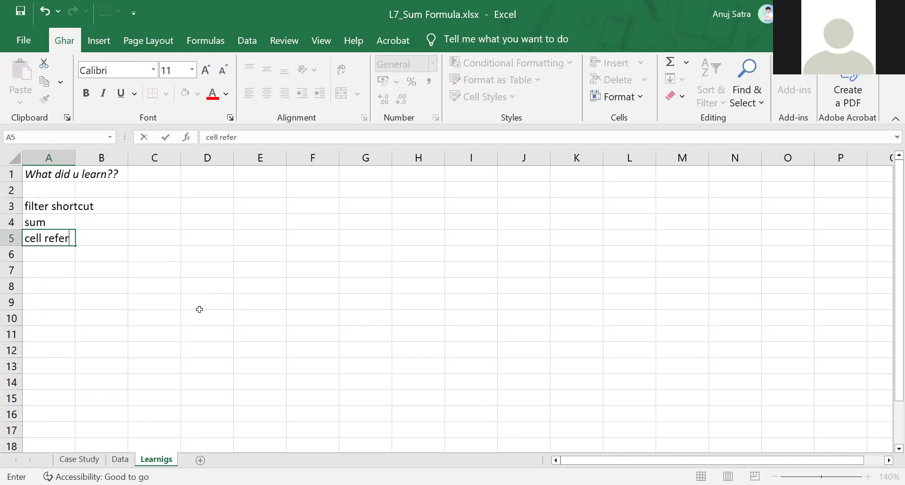
{"action": "type", "text": "ncing"}
{"action": "key", "text": "Return"}
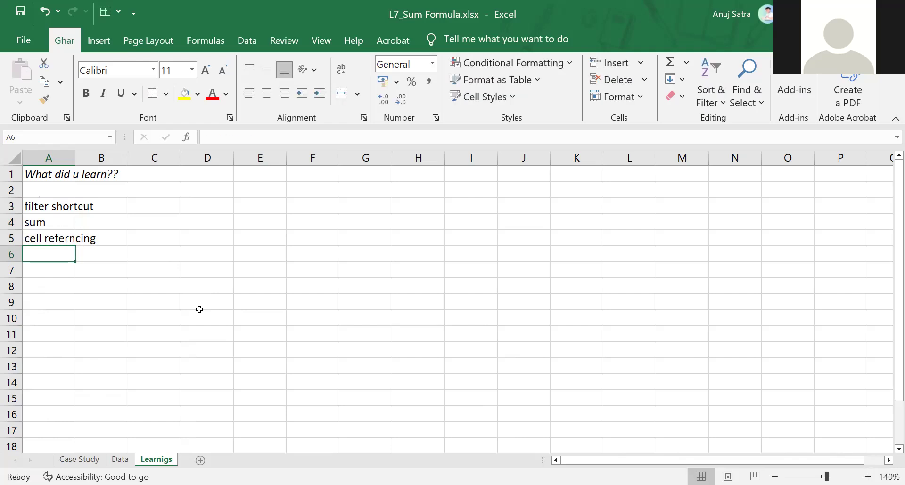
{"action": "type", "text": "subtotal"}
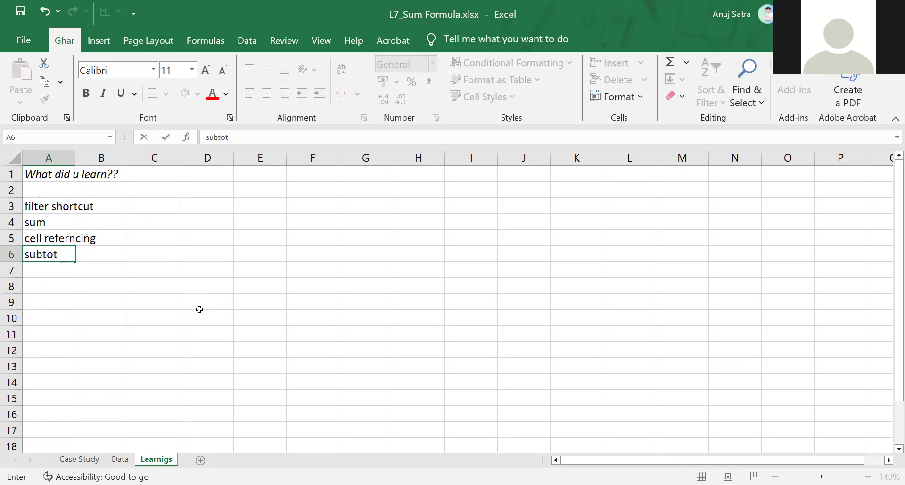
{"action": "key", "text": "Return"}
Step: Review the listed learnings, the answers in the Case Study sheet and the filtered records in the Data sheet
{"action": "key", "text": "Up"}
{"action": "key", "text": "Up"}
{"action": "key", "text": "Up"}
{"action": "key", "text": "Up"}
{"action": "key", "text": "Down"}
{"action": "key", "text": "Down"}
{"action": "key", "text": "Down"}
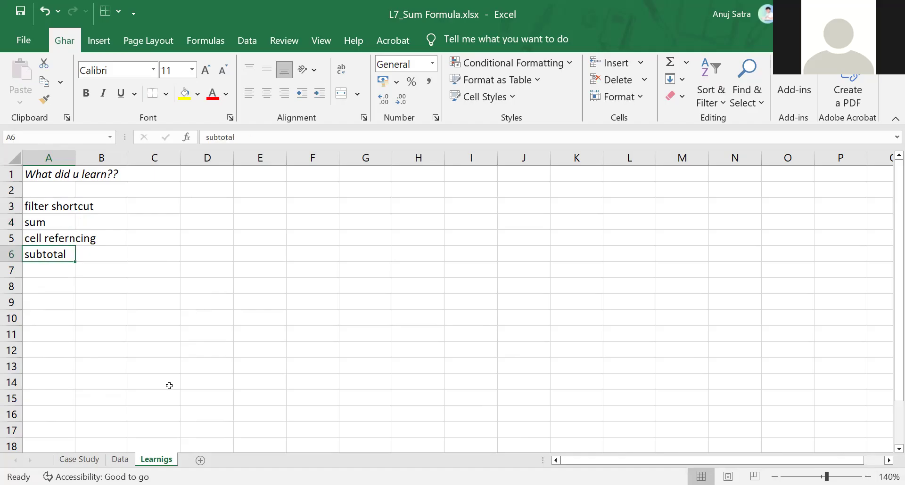
{"action": "left_click", "coordinate": [89, 459]}
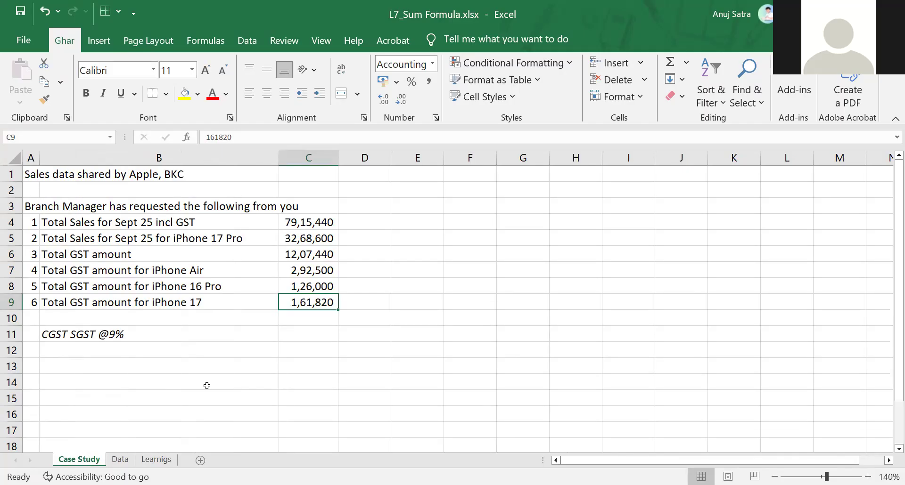
{"action": "left_click", "coordinate": [121, 459]}
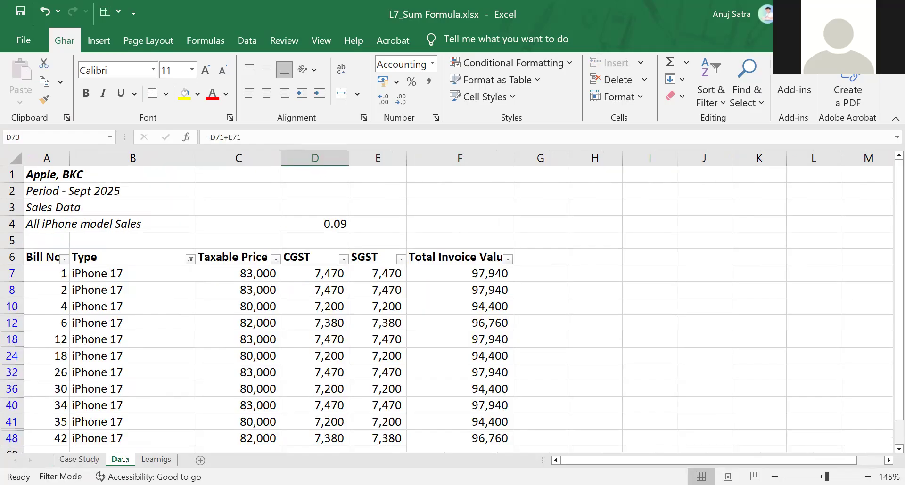